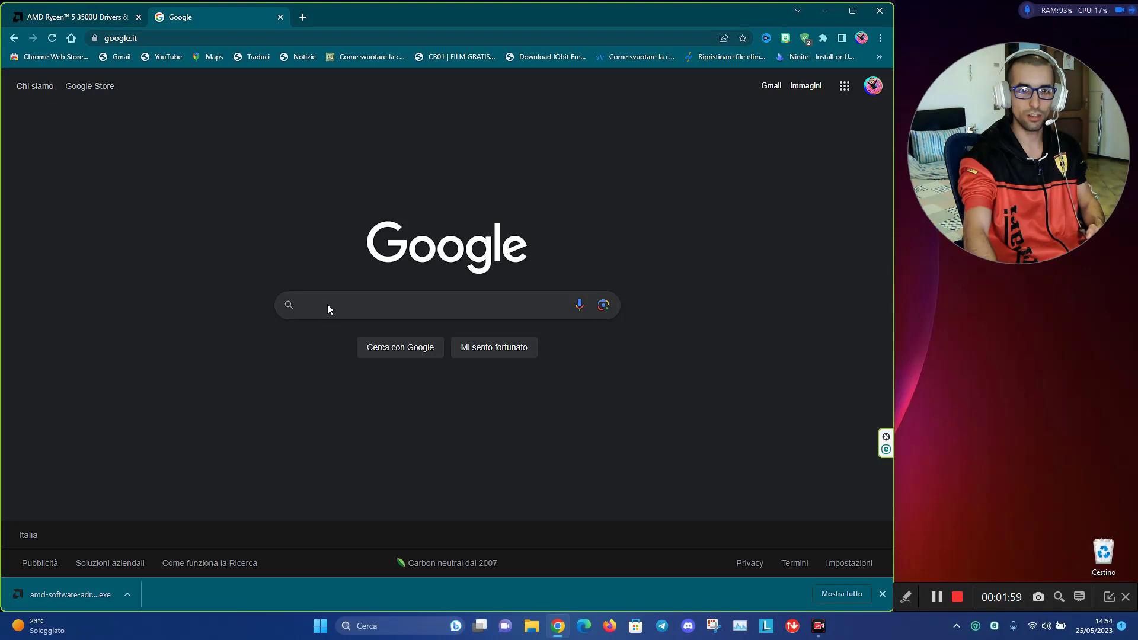
Search Google for "AMD Ryzen 5 3500", then refine the query to "AMD Ryzen 5 3500 driver"
left_click(382, 393)
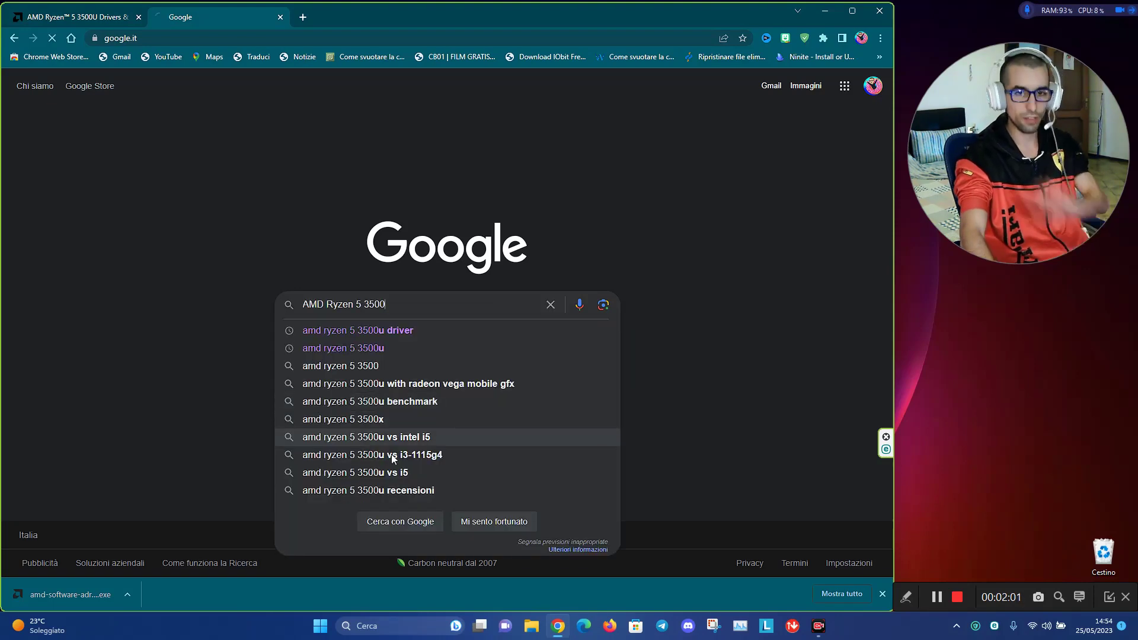
key("Return")
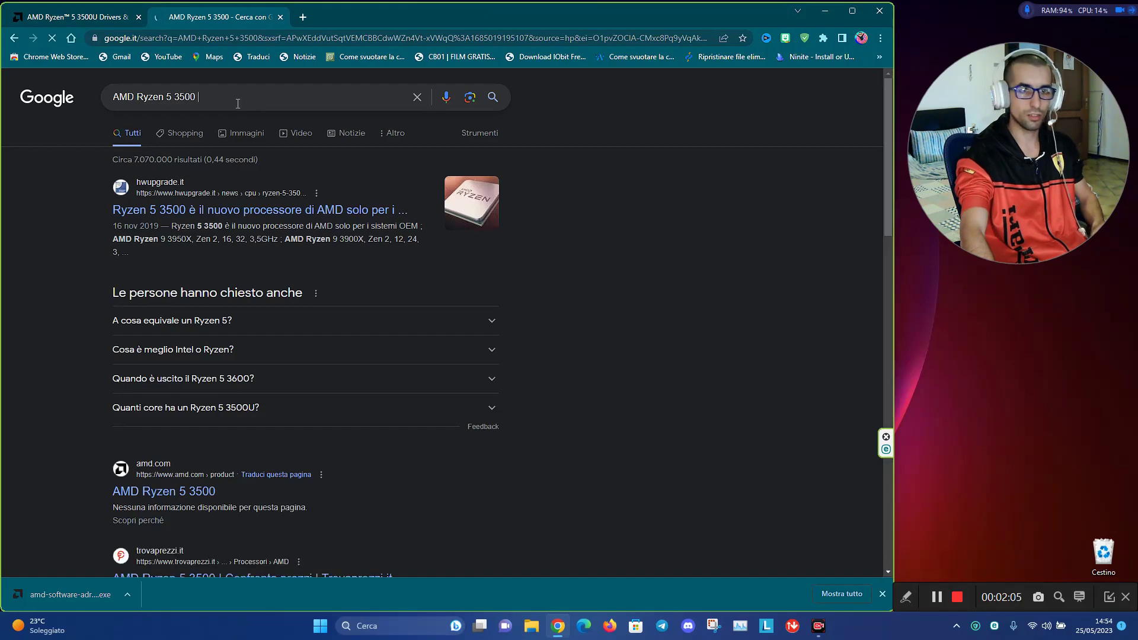
type("se")
key("BackSpace")
key("BackSpace")
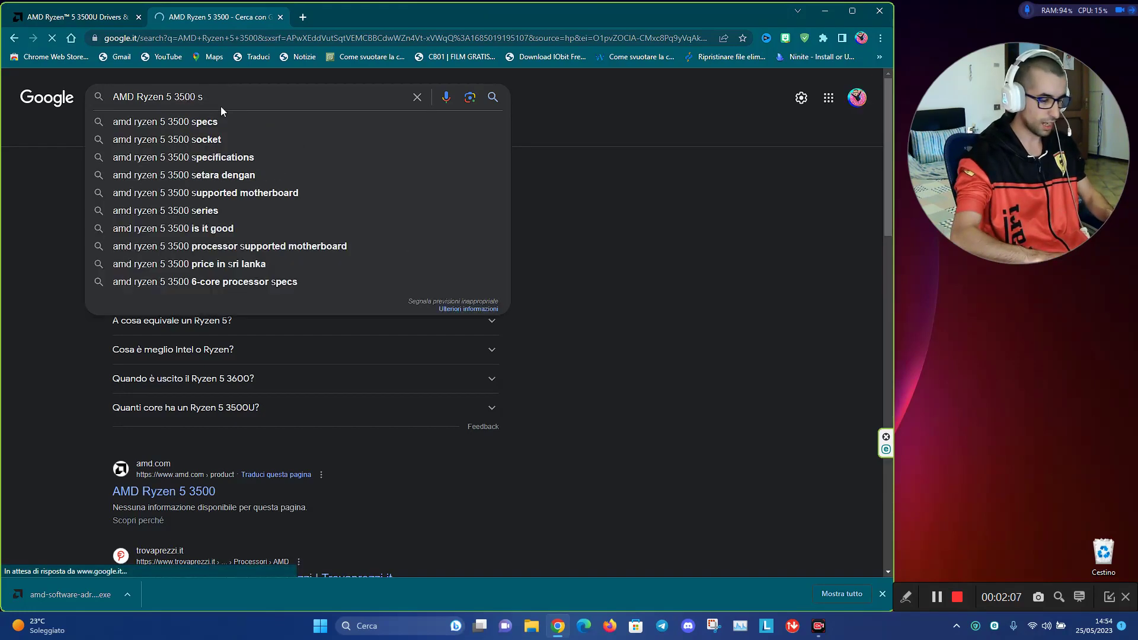
type("drt")
key("BackSpace")
type("ive")
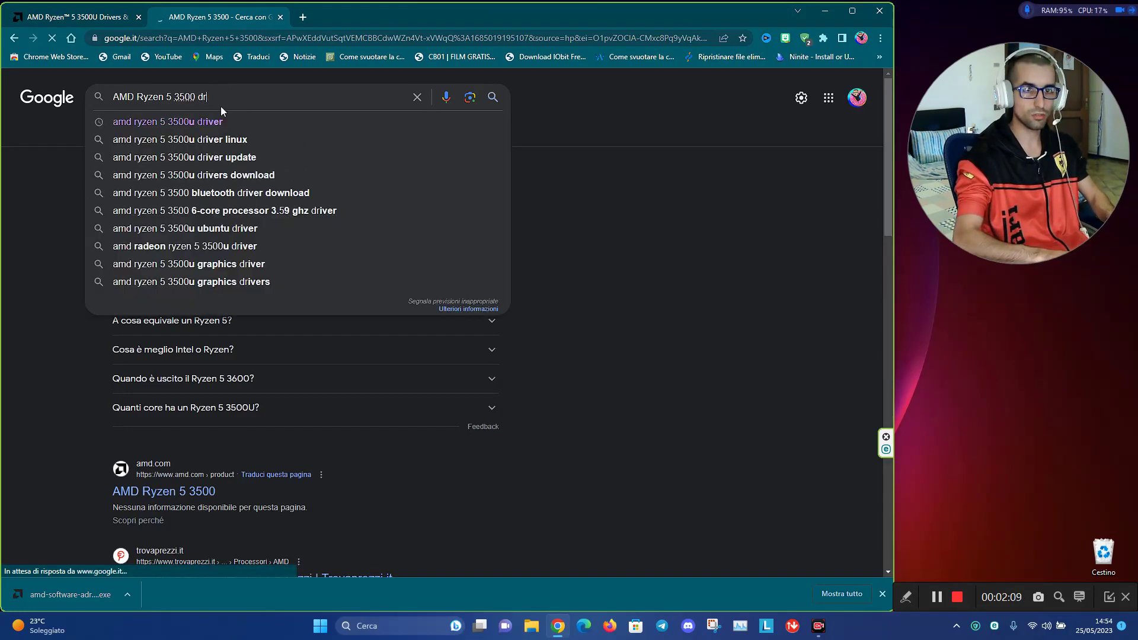
type("r")
key("Return")
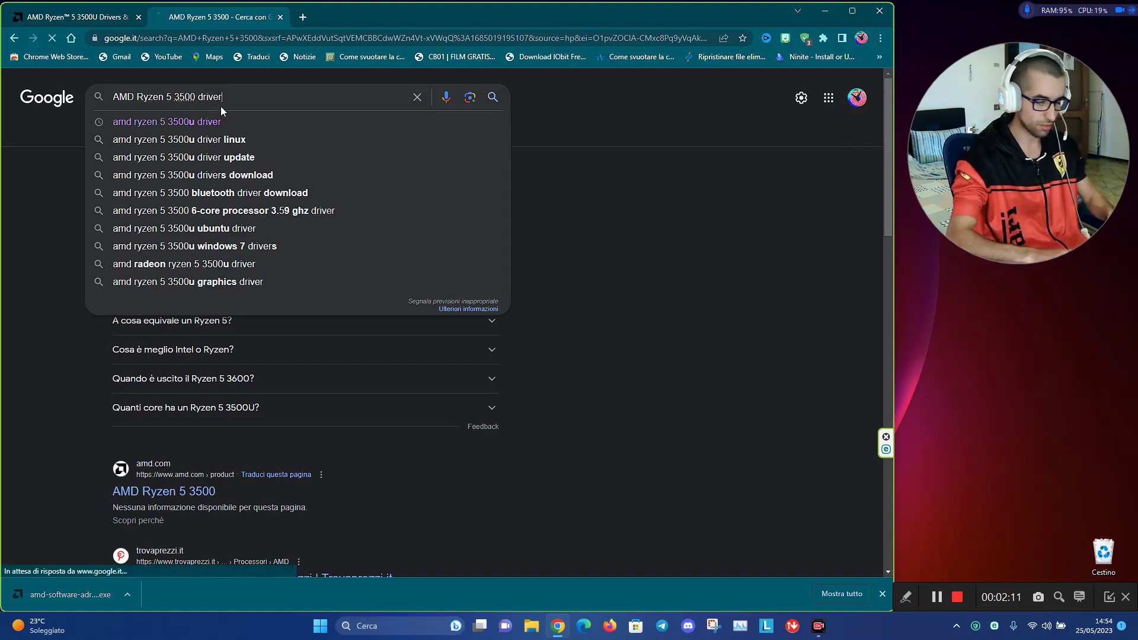
Open the AMD Ryzen 5 3500U Drivers & Support result, look over the page, and close this duplicate tab
left_click(237, 233)
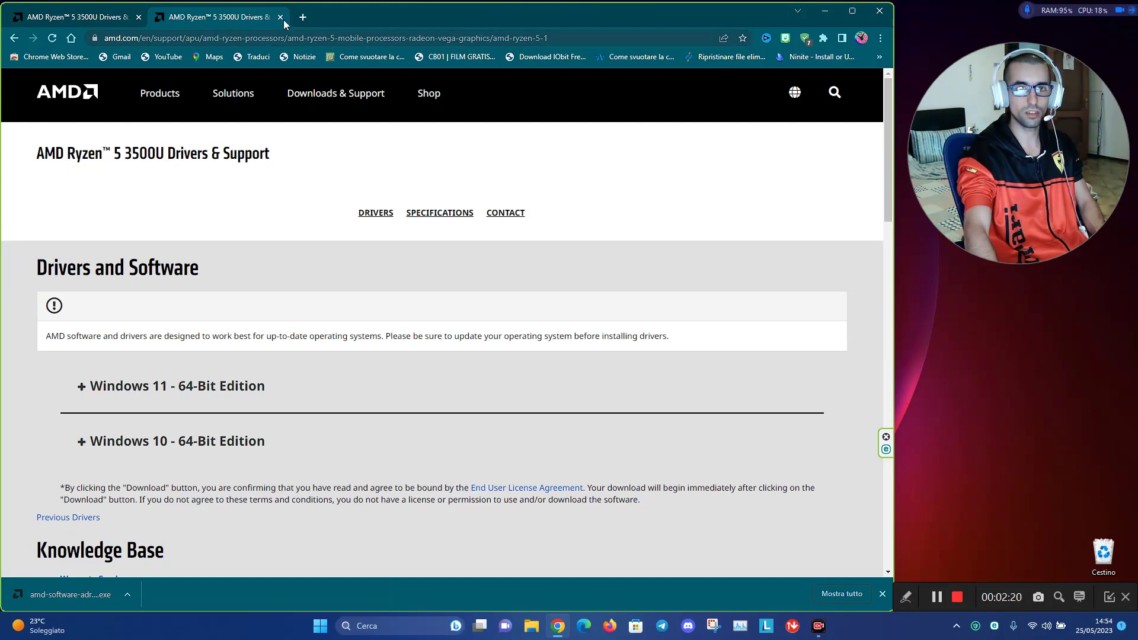
scroll(112, 294, "down", 4)
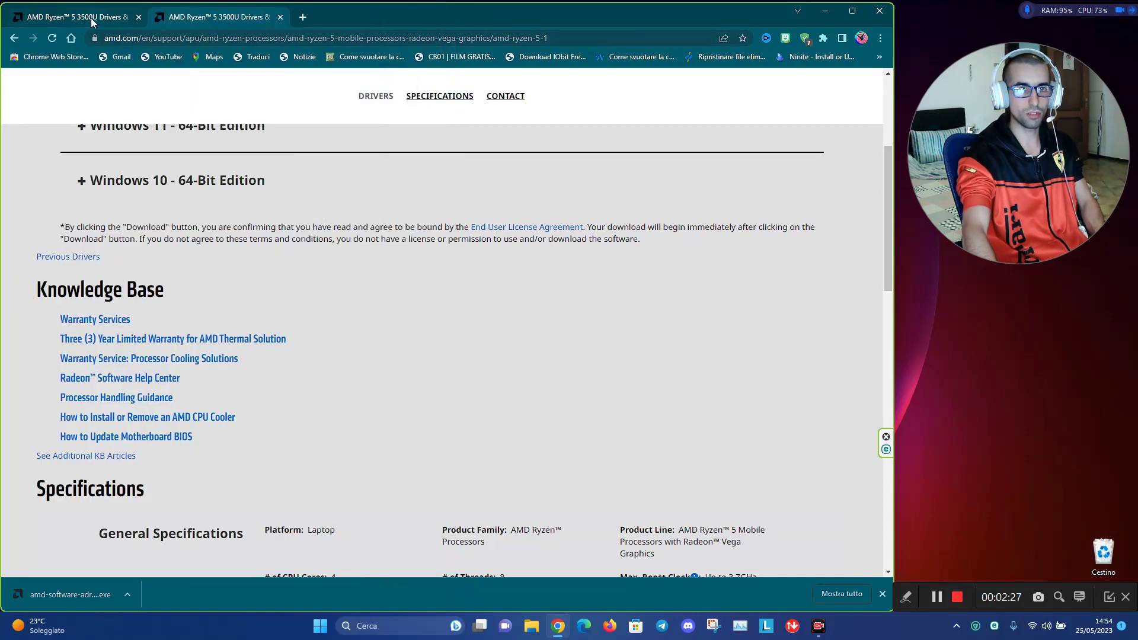
left_click(91, 18)
key("ctrl+w")
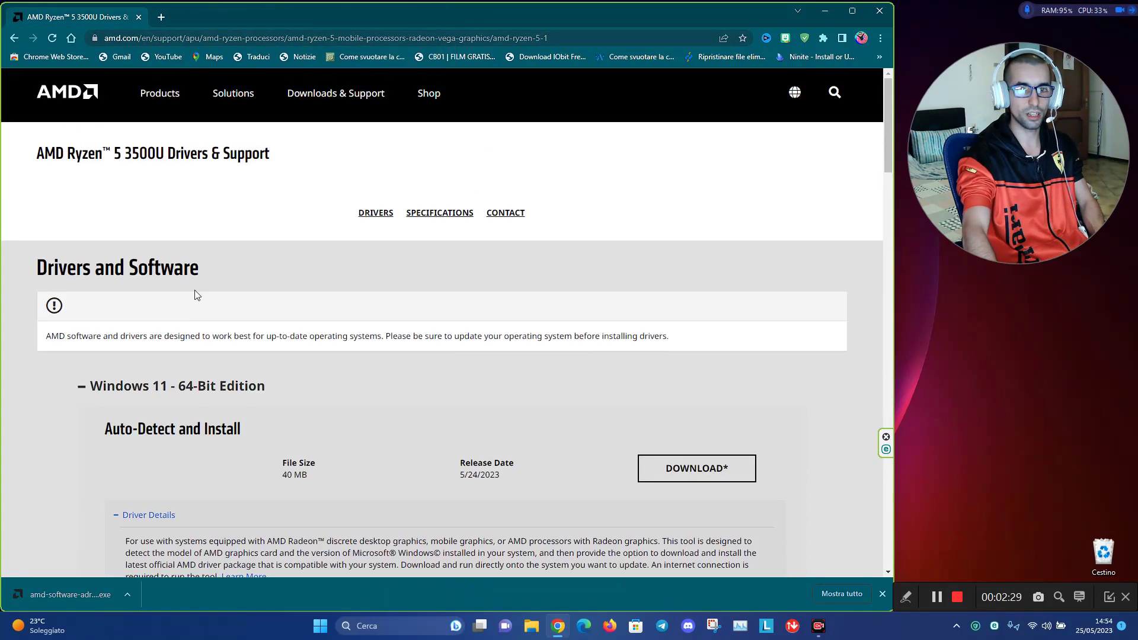
Run the downloaded AMD Software: Adrenalin Edition installer and start extracting it to the default destination folder
scroll(202, 354, "down", 3)
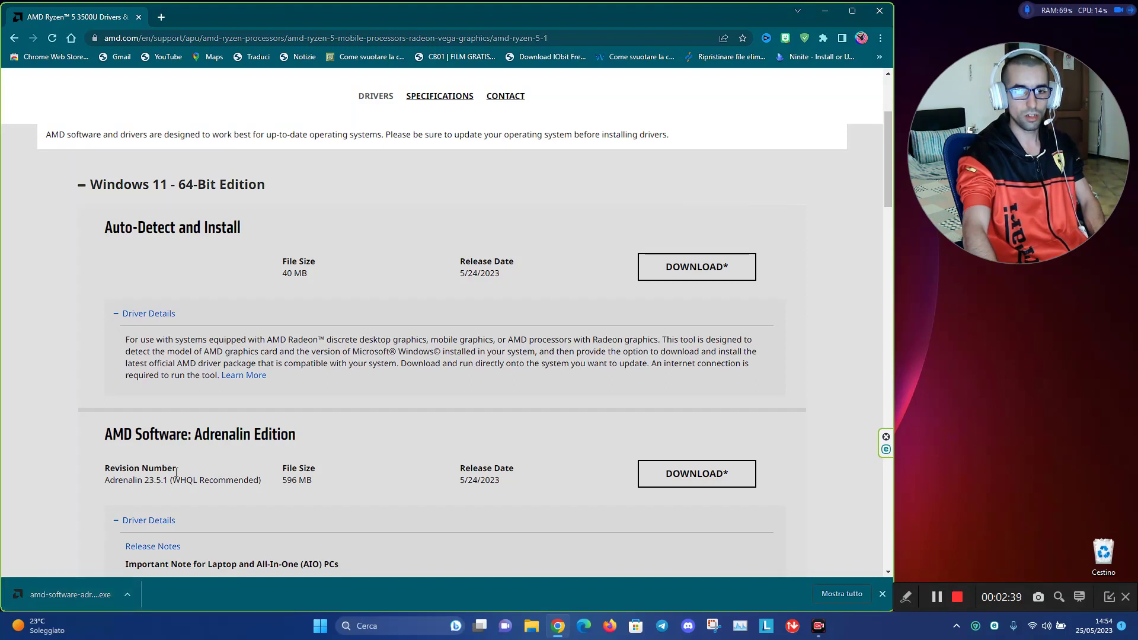
scroll(296, 465, "down", 1)
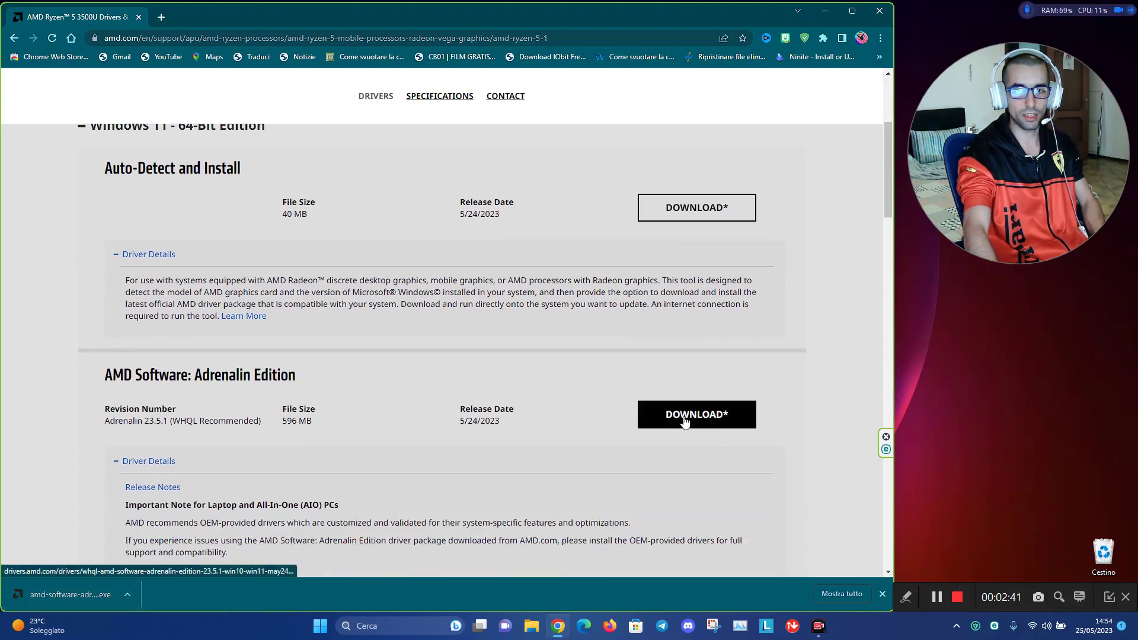
scroll(516, 356, "up", 4)
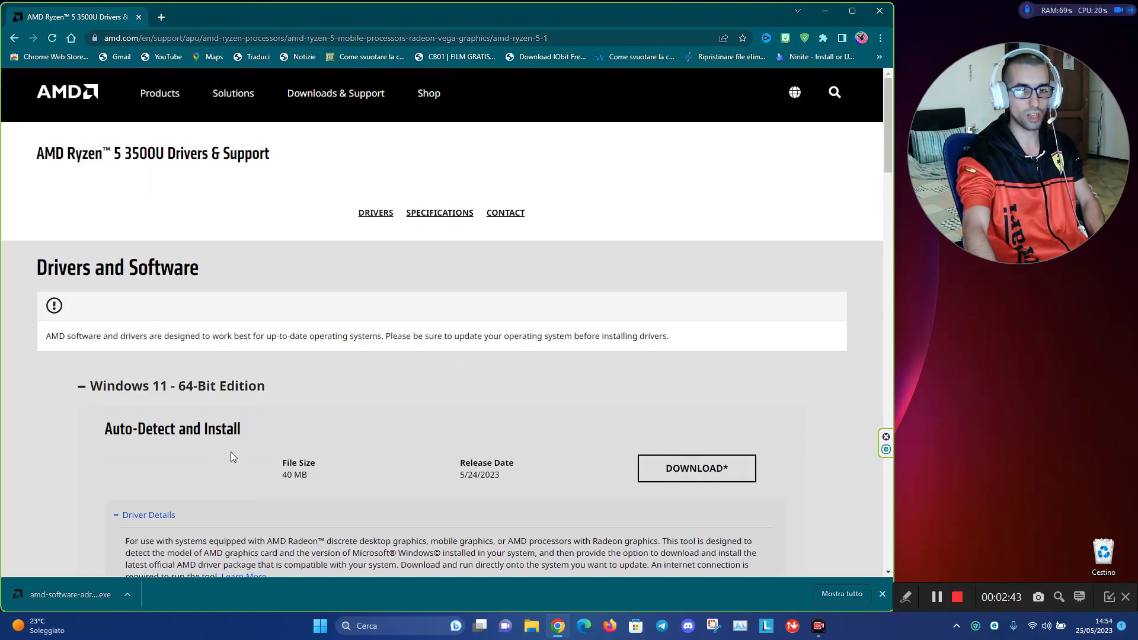
scroll(231, 453, "down", 2)
left_click(66, 594)
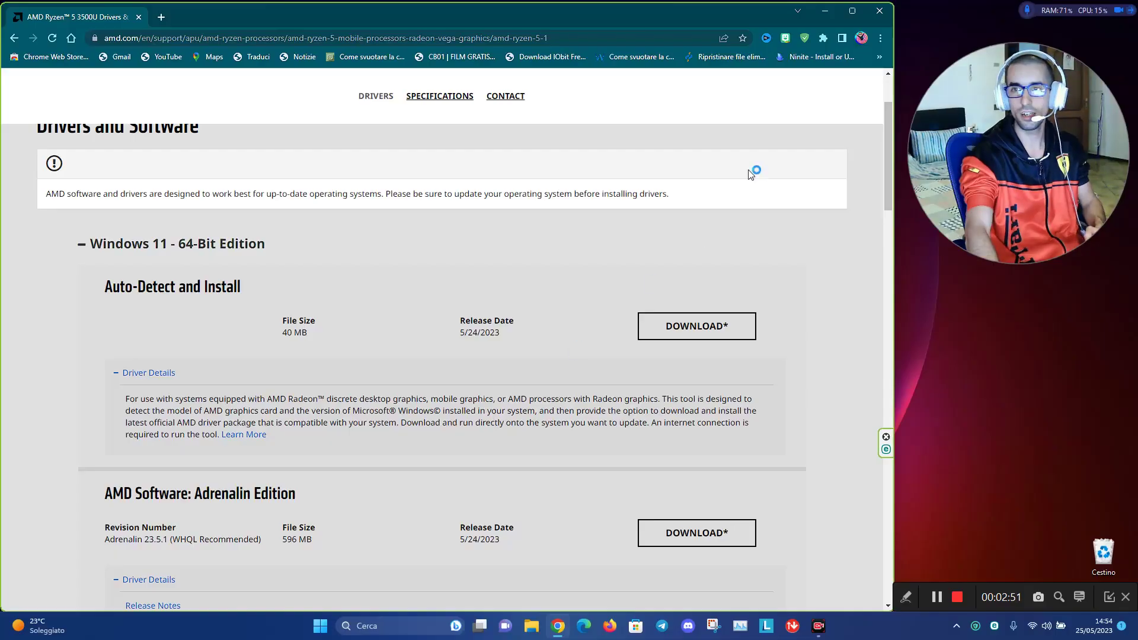
left_click(830, 12)
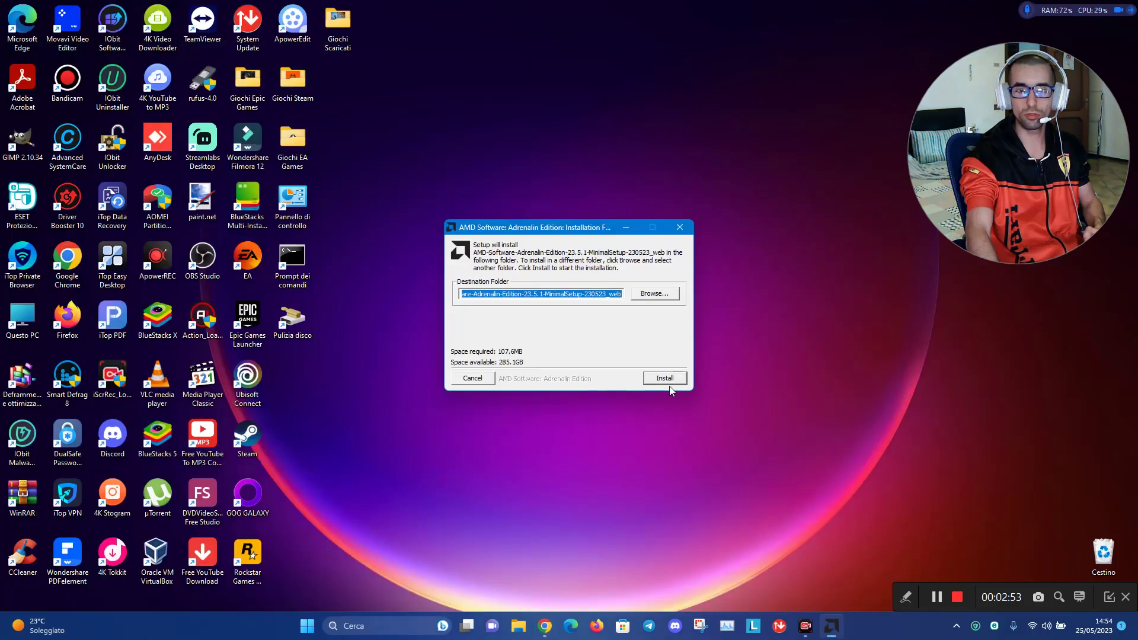
left_click(665, 378)
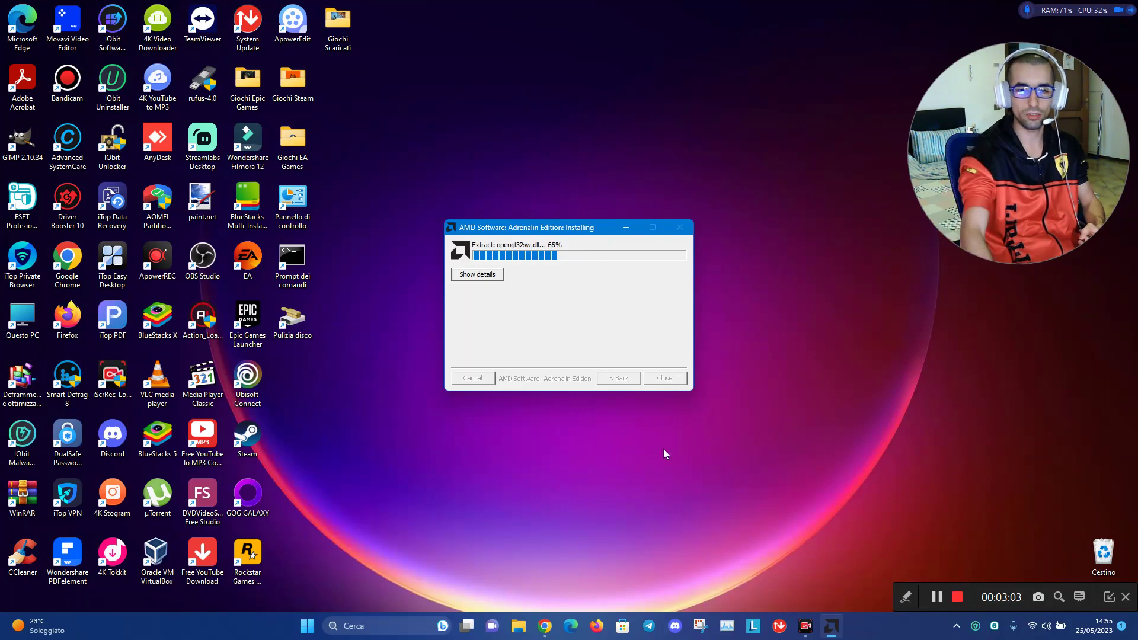
left_click(544, 626)
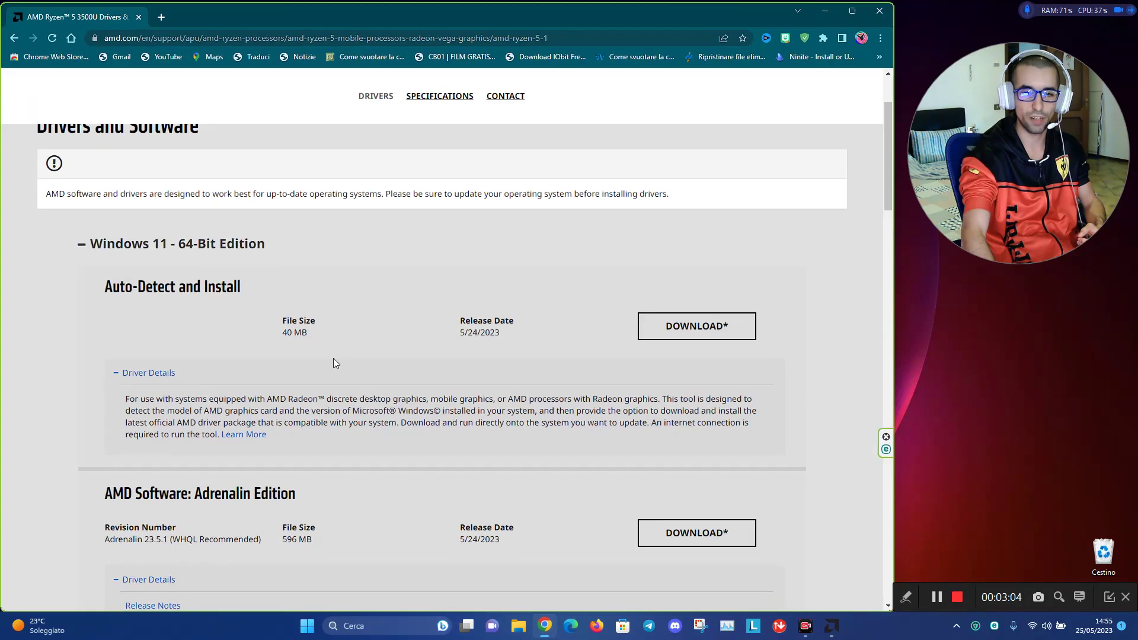
left_click(160, 17)
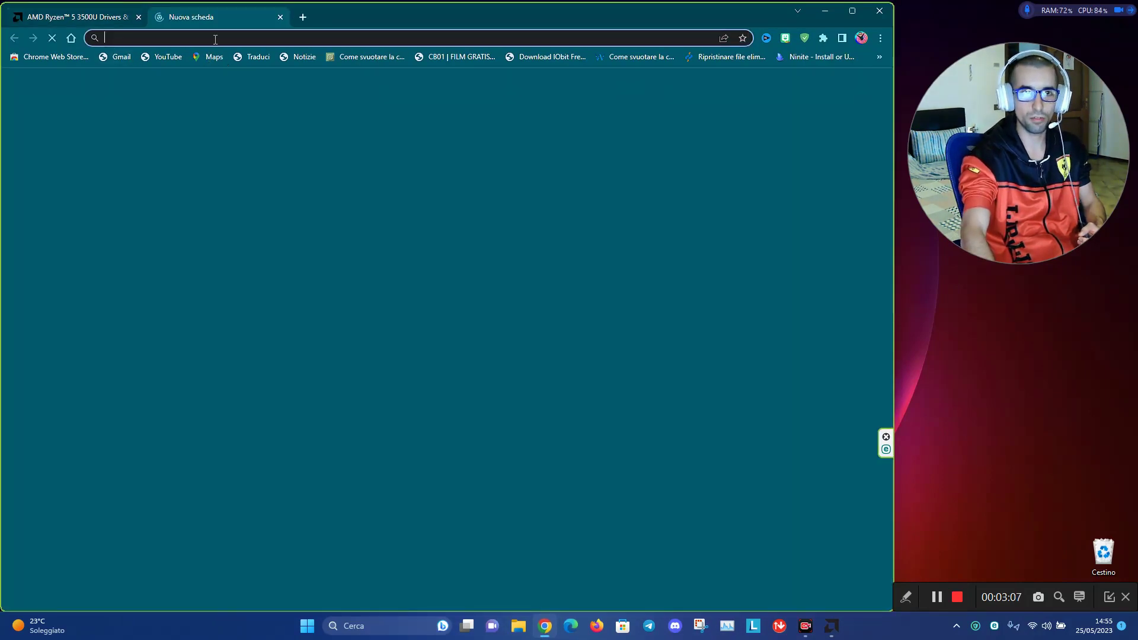
left_click(280, 16)
left_click(818, 12)
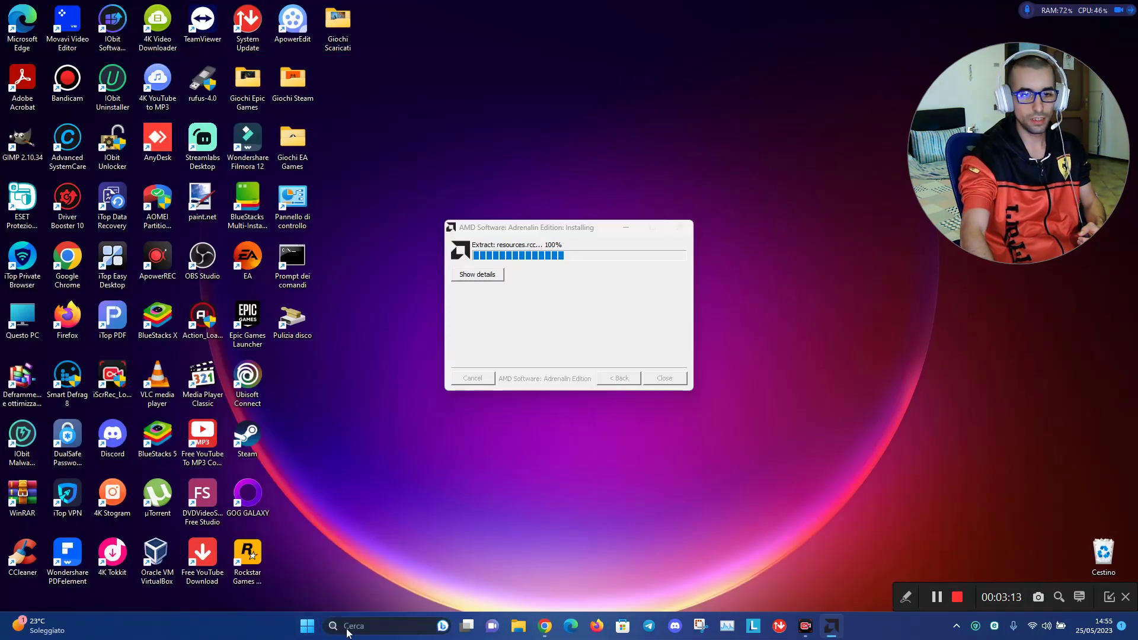
Open Gestione dispositivi through the Windows search and expand the Schede video category
left_click(397, 610)
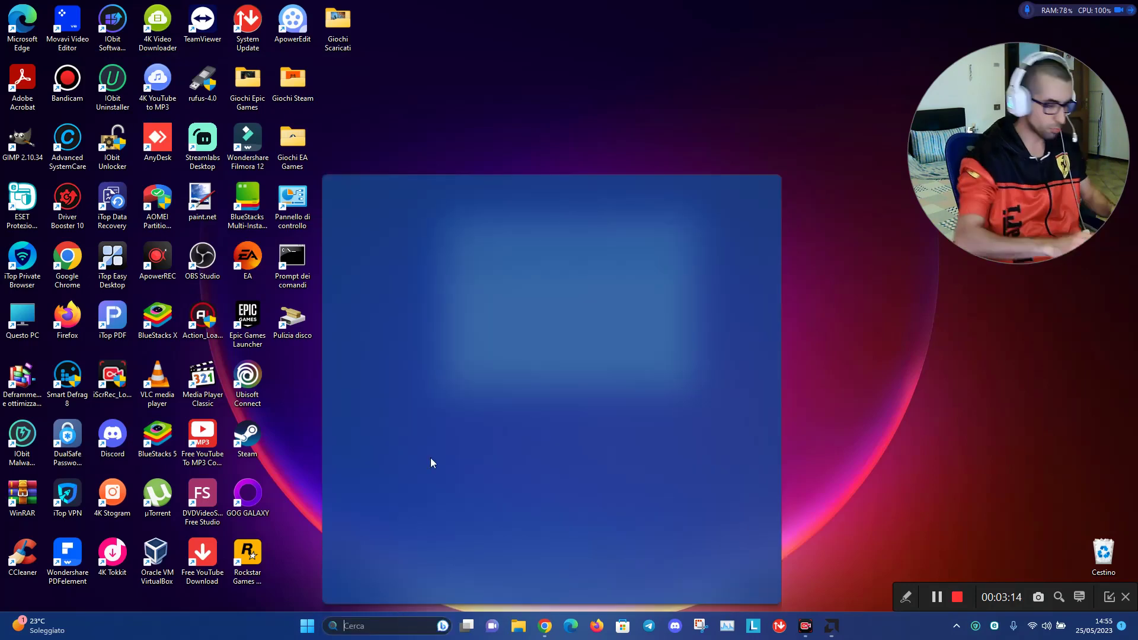
type("gestione dispositivi")
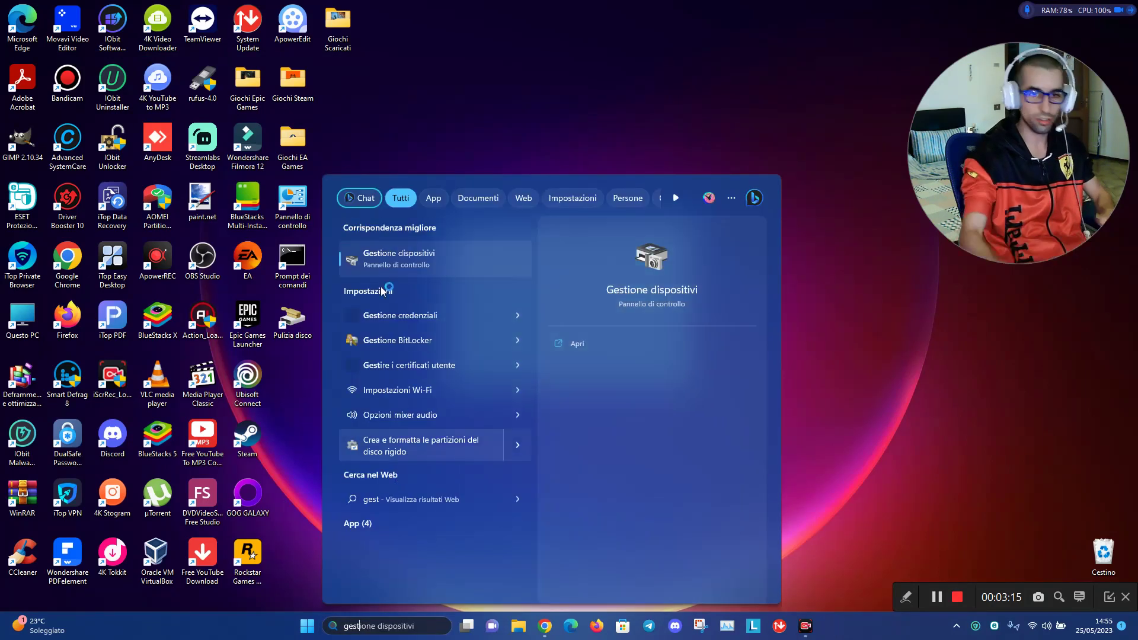
left_click(409, 259)
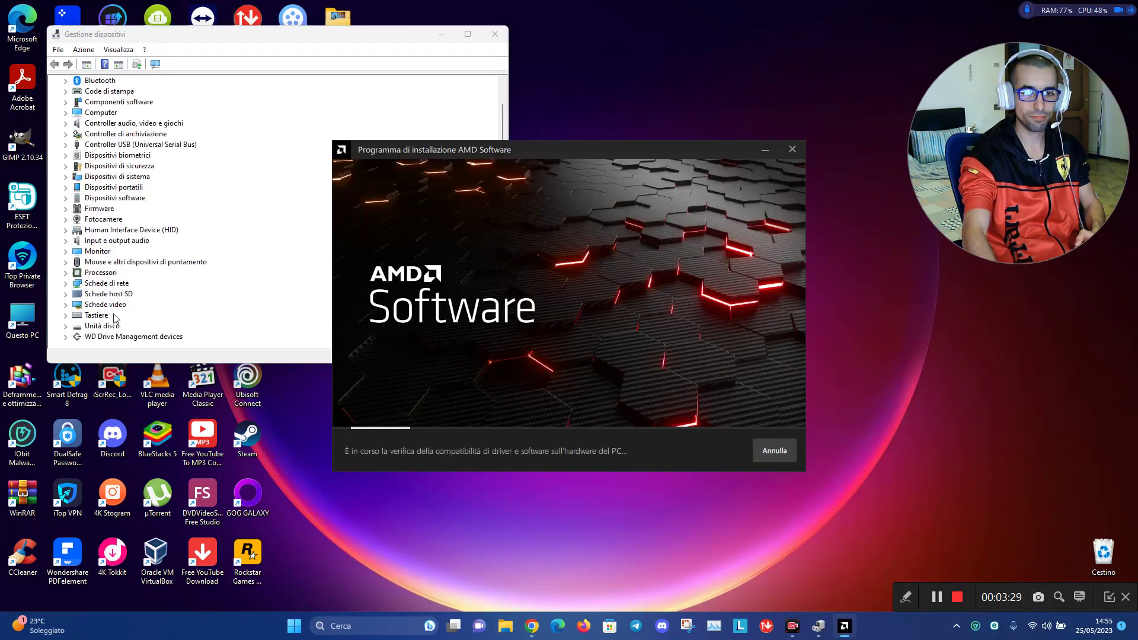
double_click(114, 305)
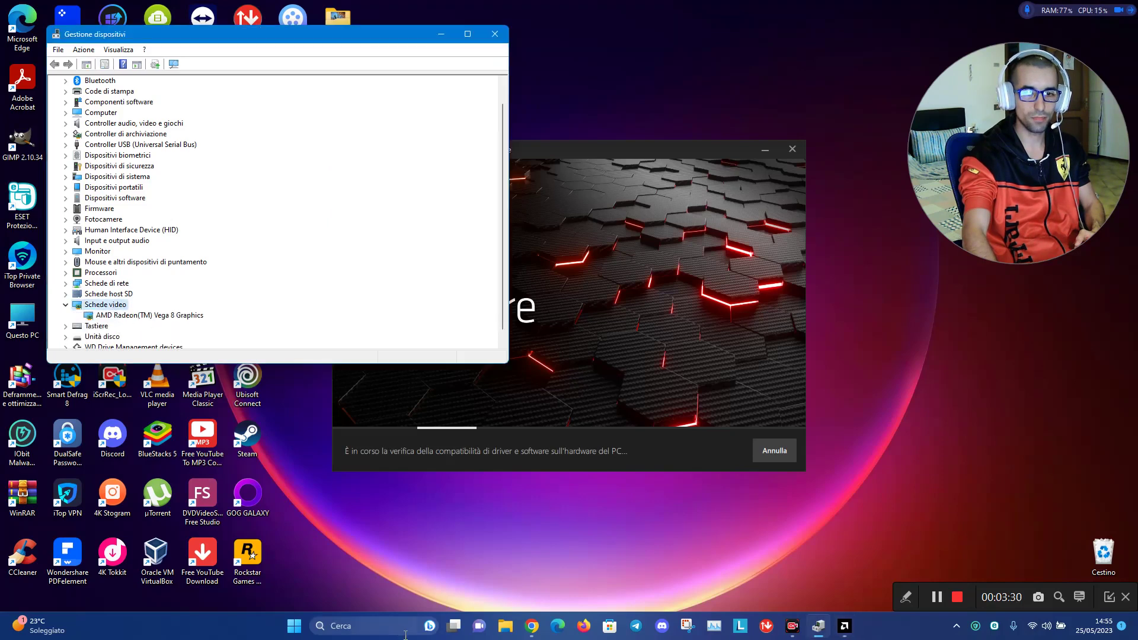
Select the AMD Radeon(TM) Vega 8 Graphics adapter to identify the graphics card, and close Gestione dispositivi
left_click(299, 633)
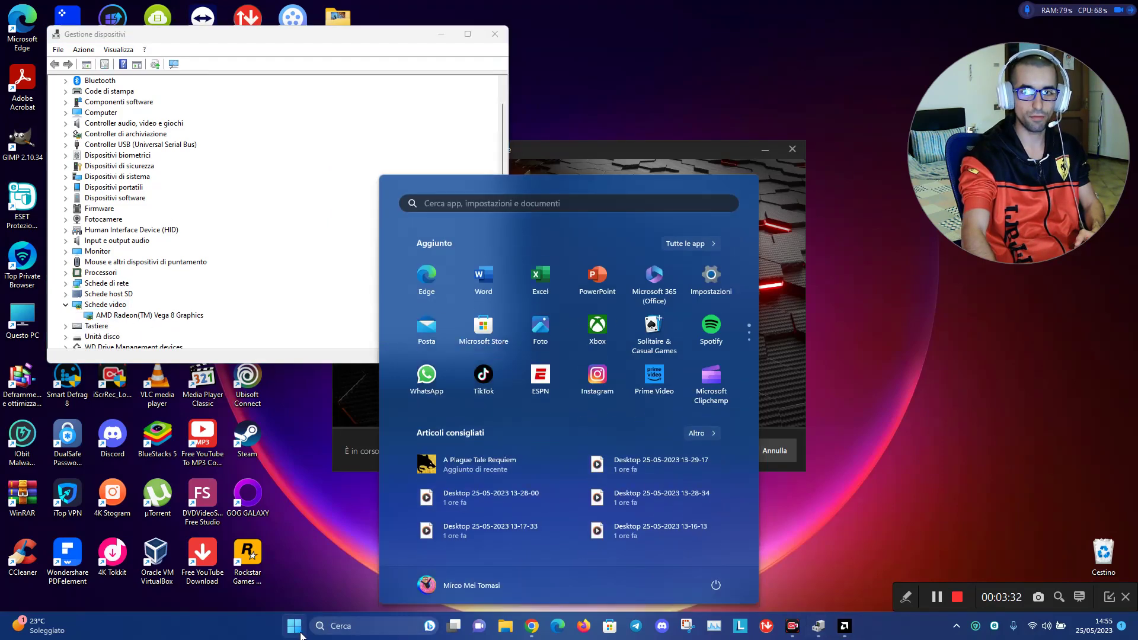
left_click(300, 634)
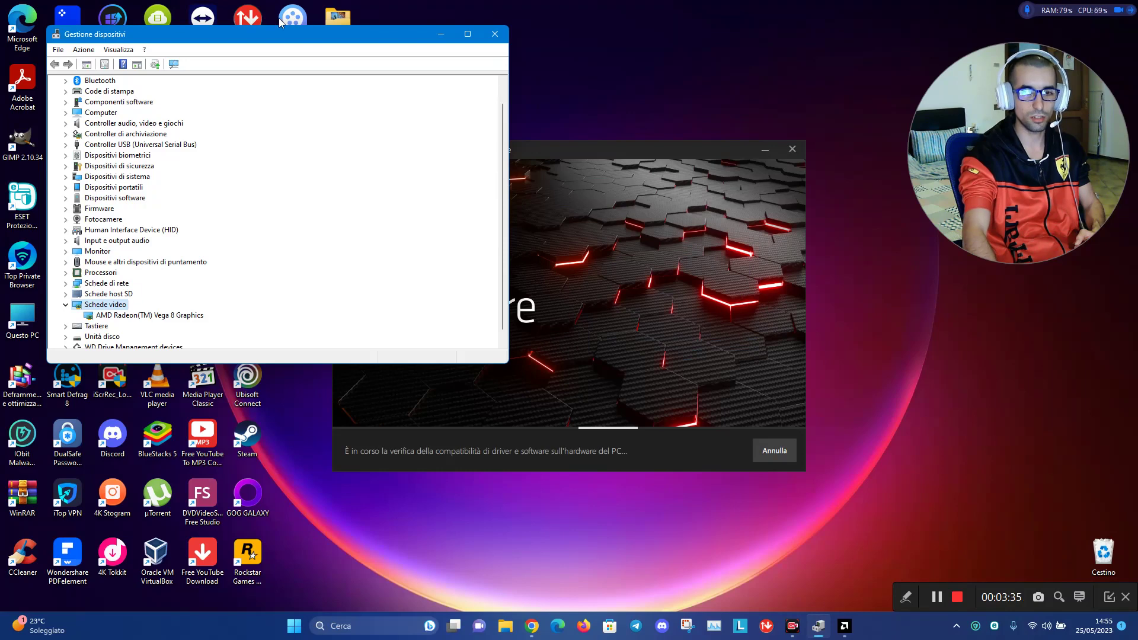
left_click_drag(276, 39, 469, 64)
scroll(339, 335, "down", 1)
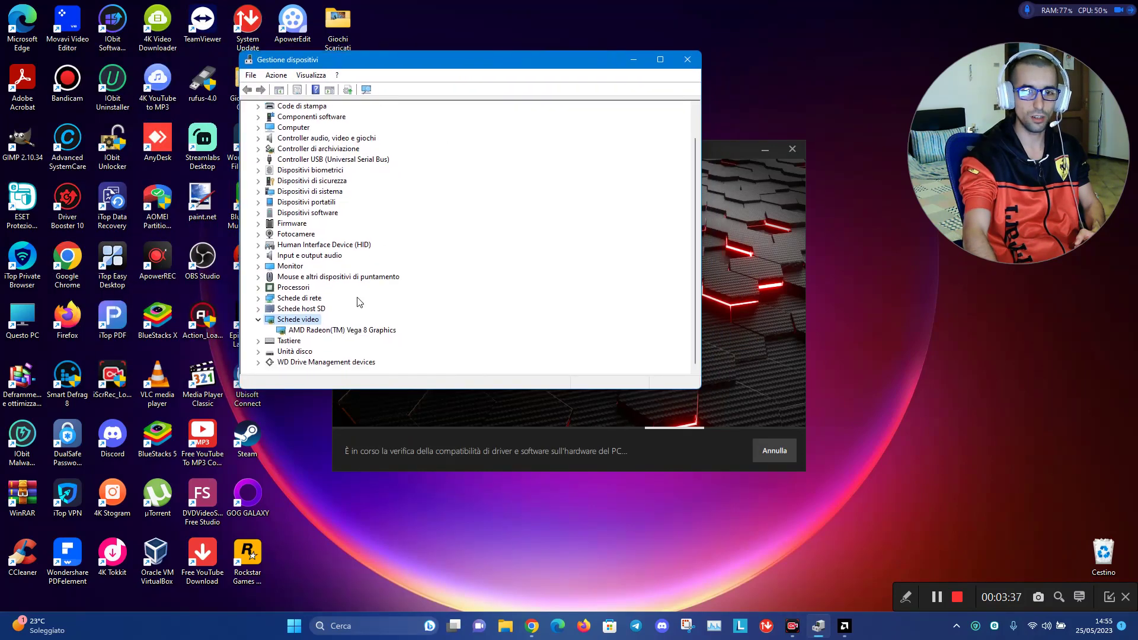
left_click(355, 333)
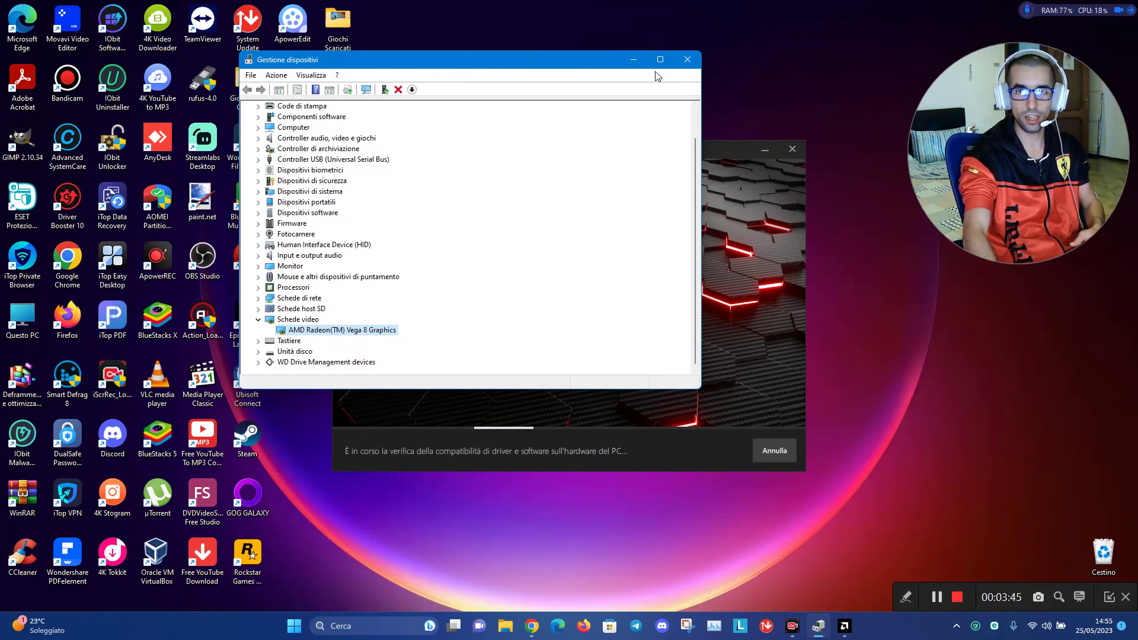
left_click(688, 59)
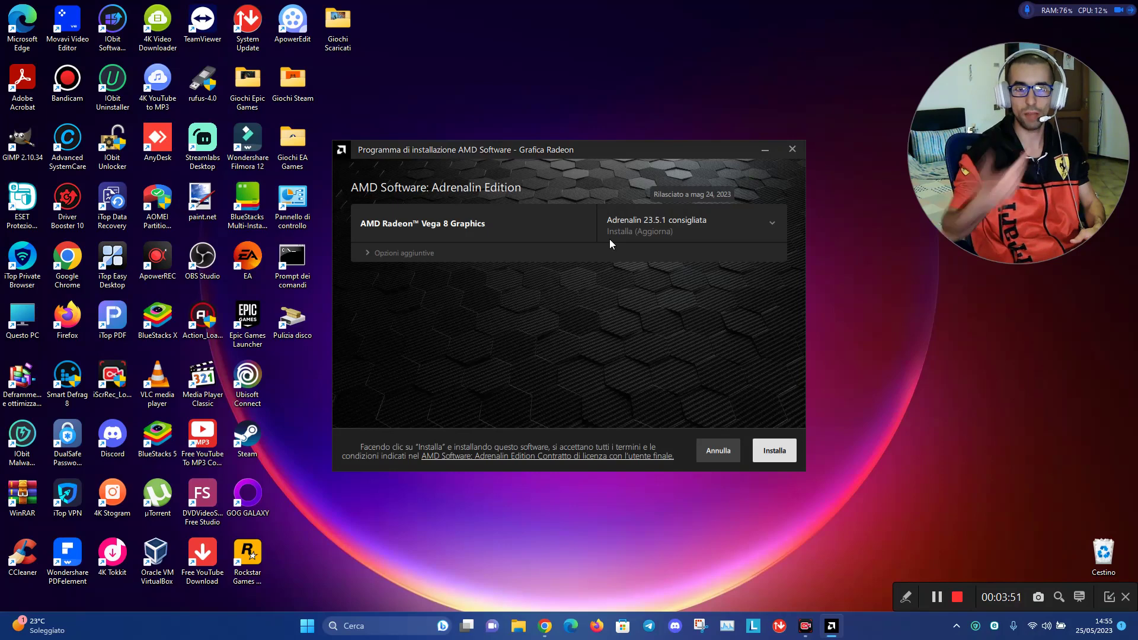
Start installing the recommended Adrenalin 23.5.1 driver for the AMD Radeon Vega 8 Graphics
left_click_drag(620, 152, 626, 128)
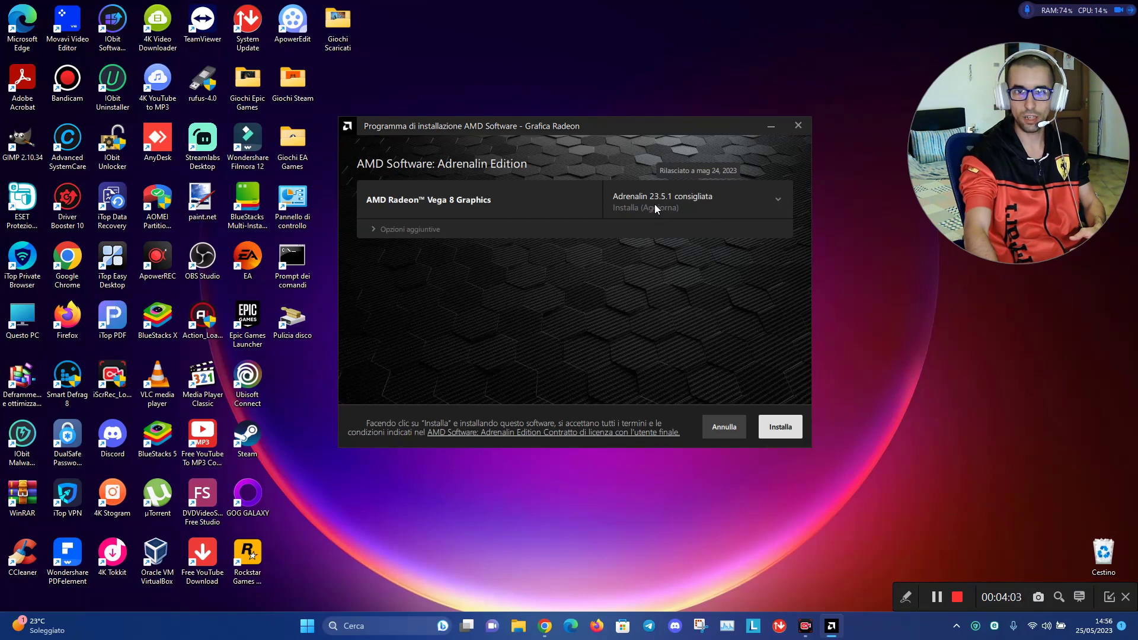
left_click(780, 426)
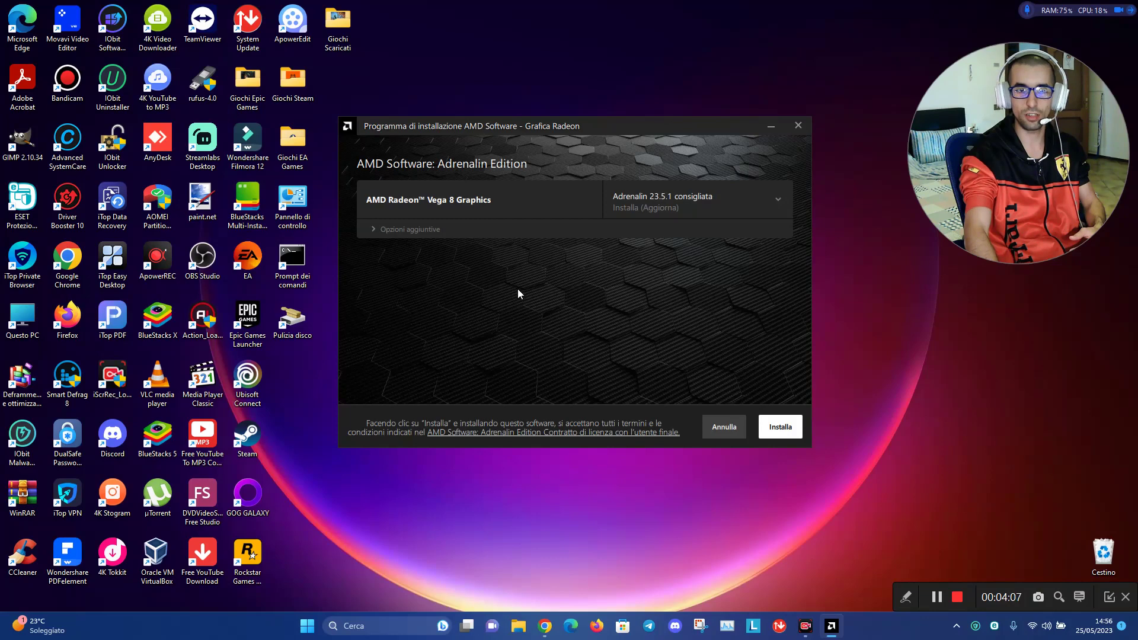
Switch to Chrome, review the Windows 11 driver packages on the AMD support page, and minimise the browser
left_click(545, 626)
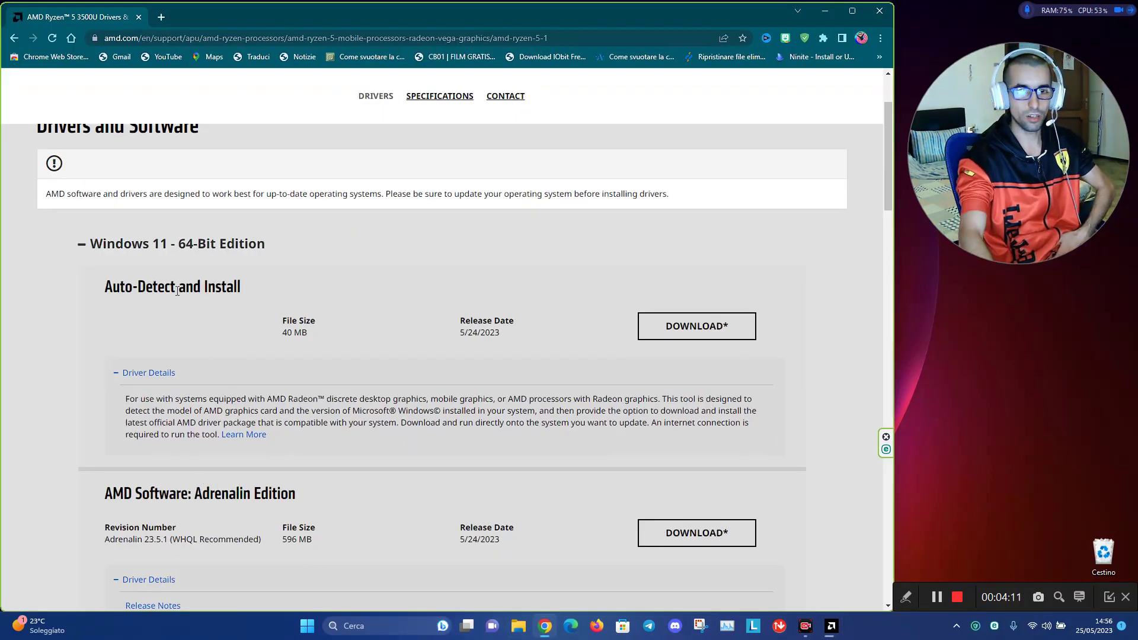
scroll(231, 322, "down", 3)
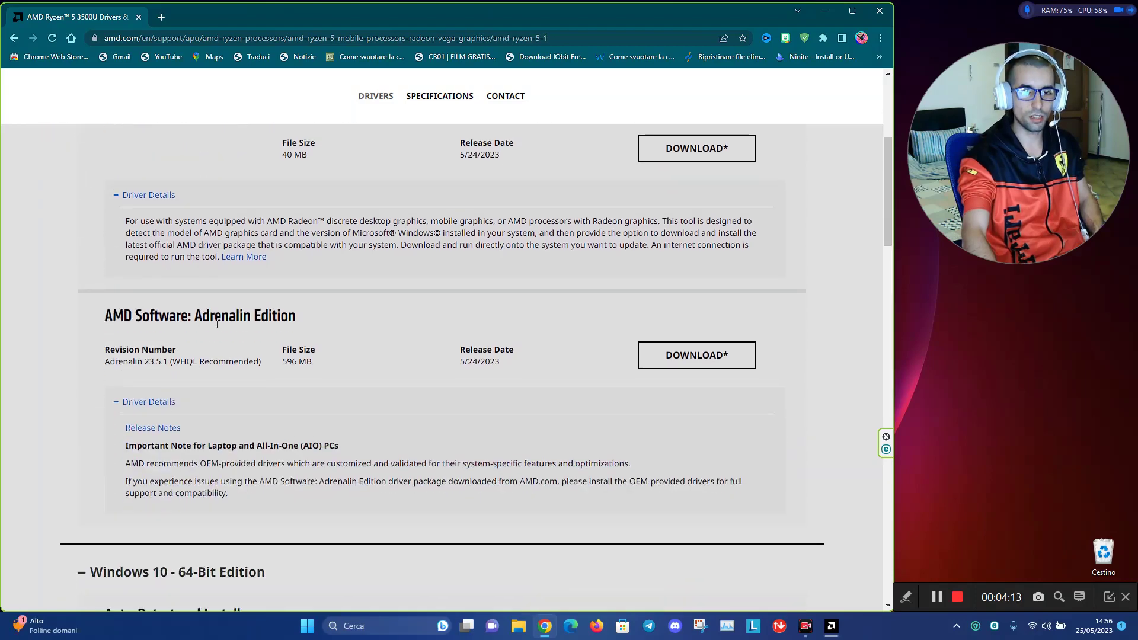
scroll(331, 341, "up", 4)
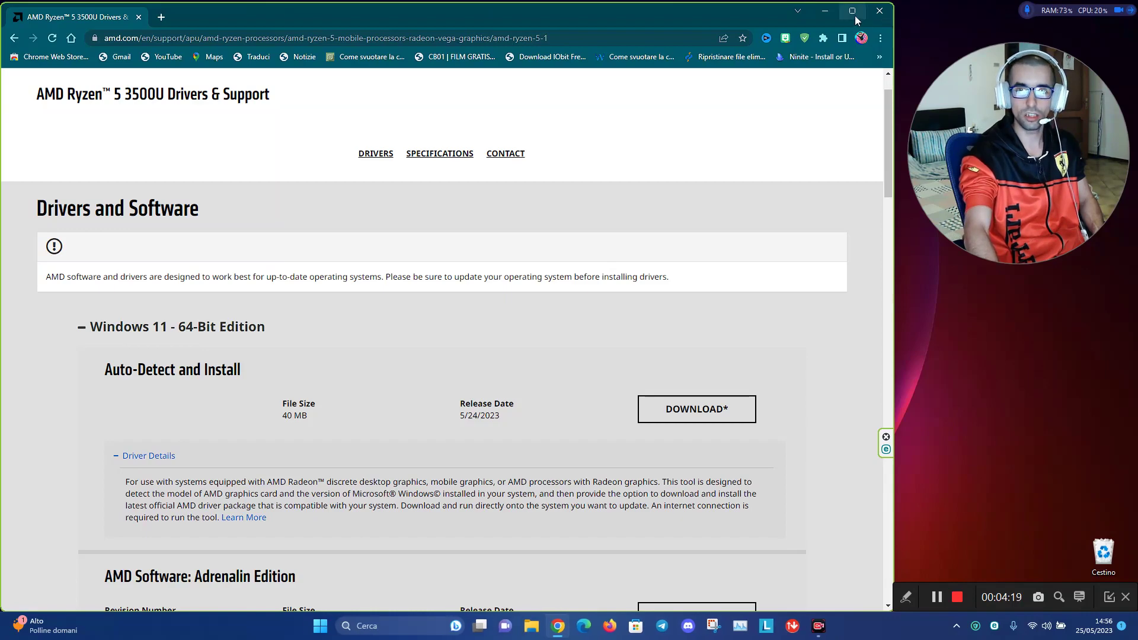
left_click(830, 11)
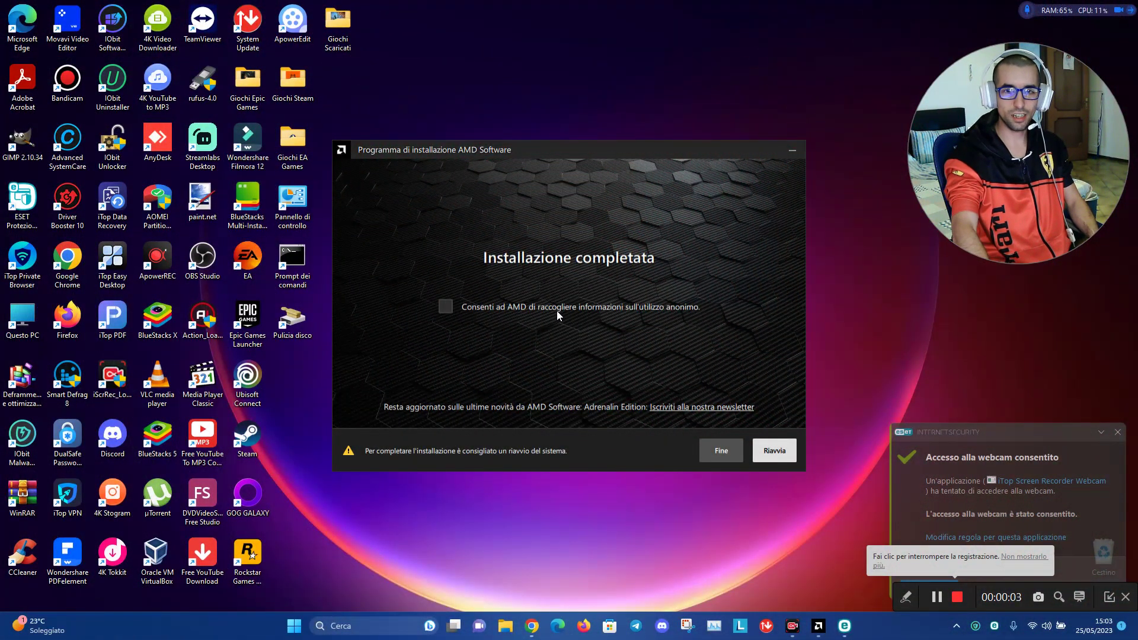
Restart the computer from the AMD Software installer to complete the installation, leaving anonymous usage collection disabled
mouse_move(542, 153)
left_mouse_down()
mouse_move(570, 138)
mouse_move(750, 116)
mouse_move(514, 115)
mouse_move(552, 135)
left_mouse_up()
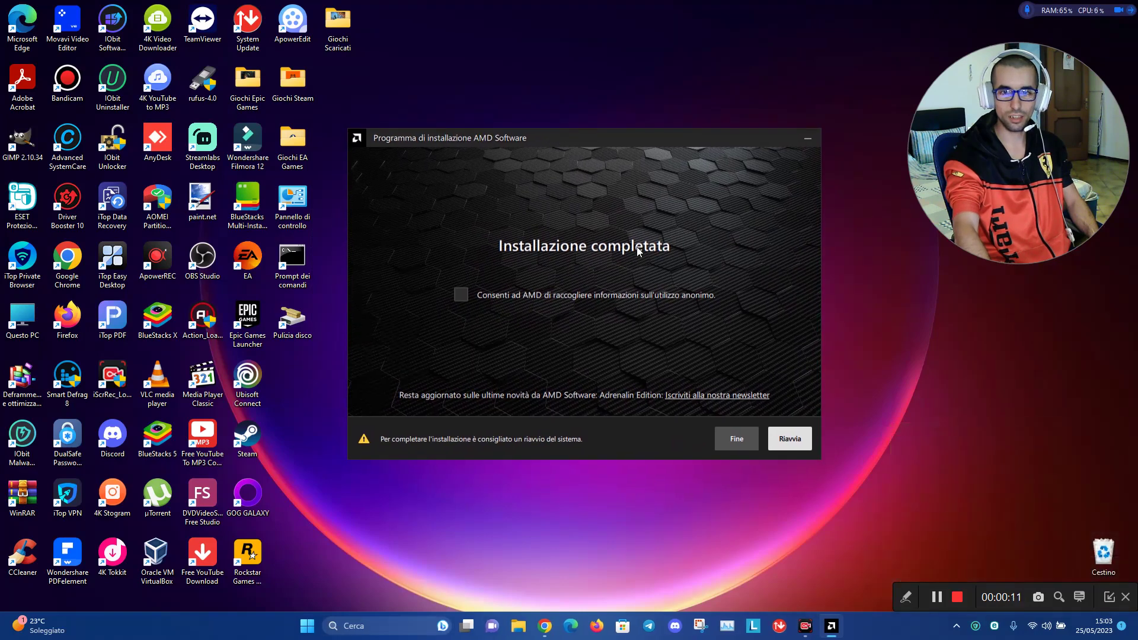
left_click(783, 441)
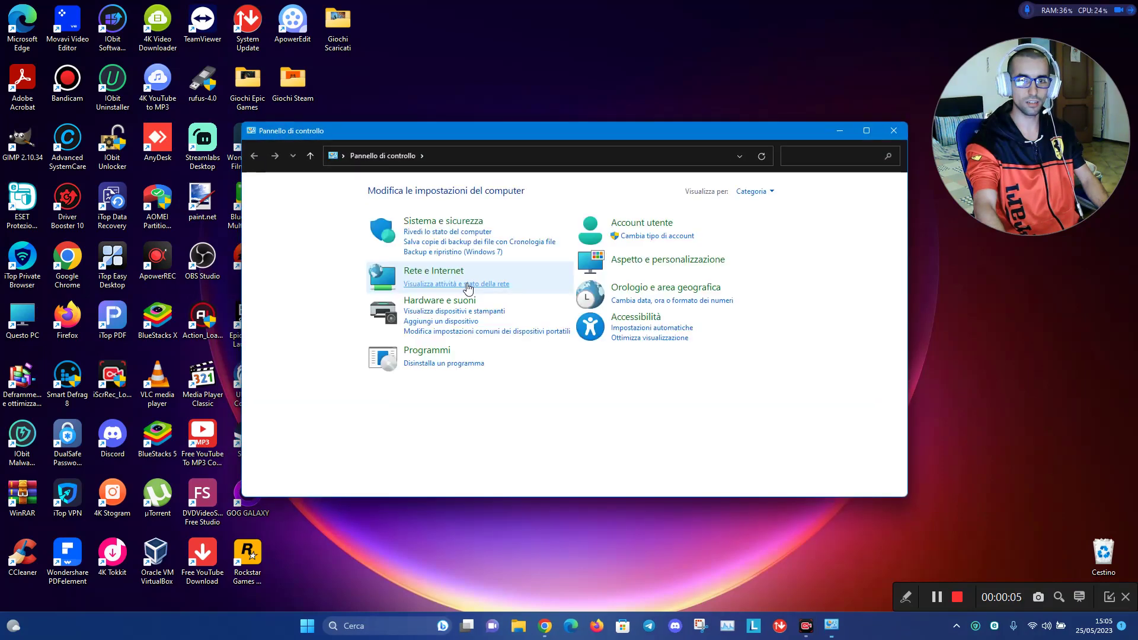
Open the Programmi e funzionalità list of installed programs from Pannello di controllo
left_click(441, 355)
left_click(449, 190)
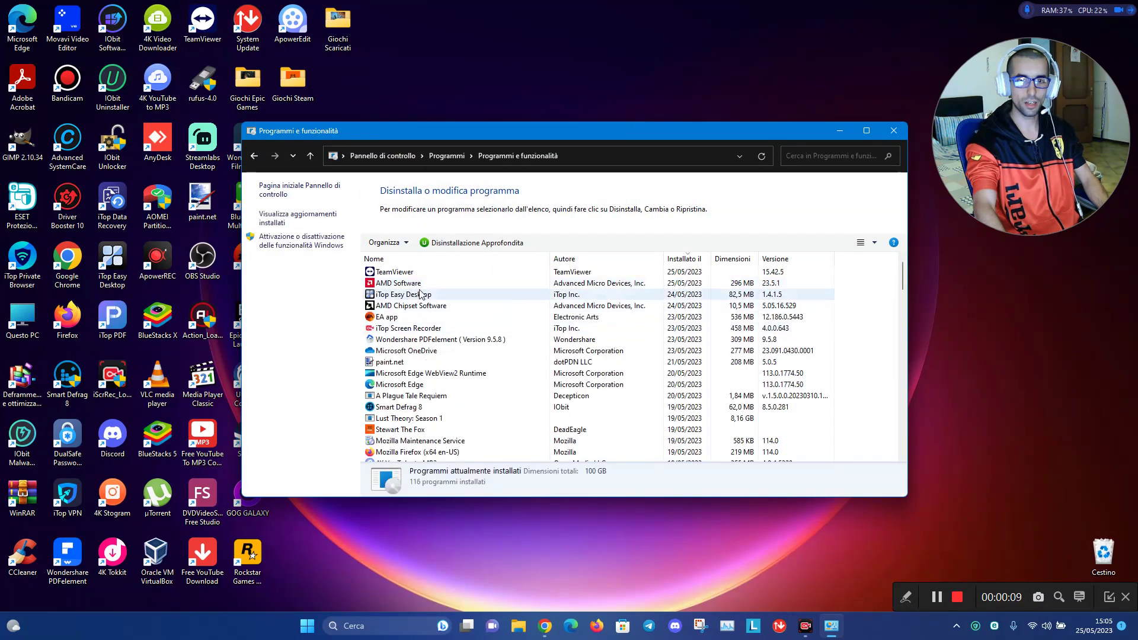
Check the AMD Software entry in the list of installed programs and close the list
left_click(382, 284)
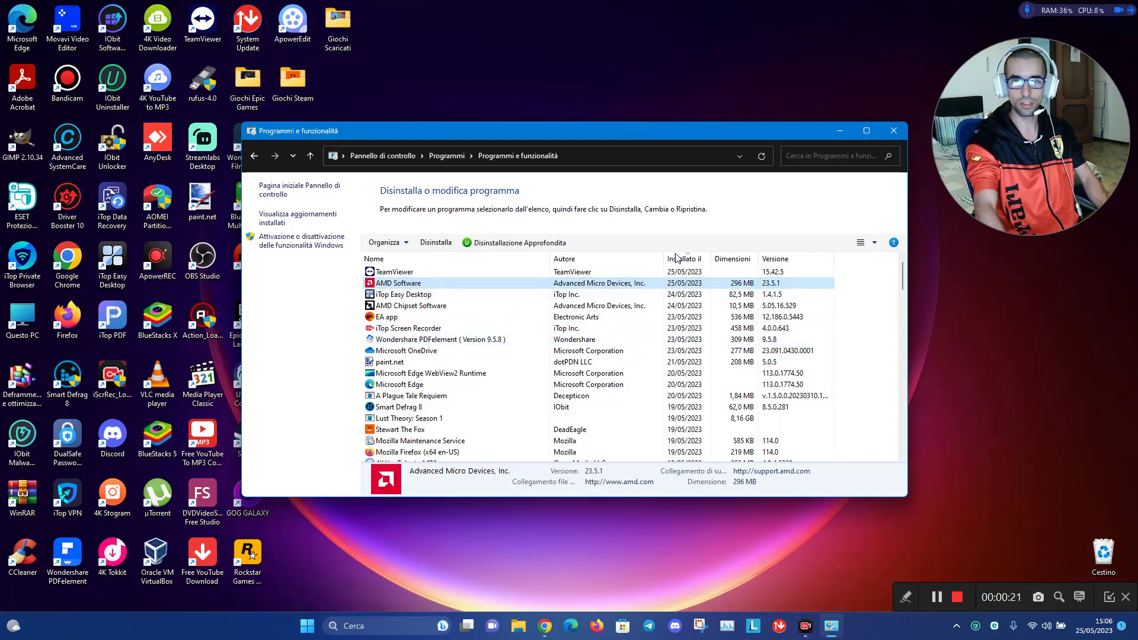
left_click(898, 137)
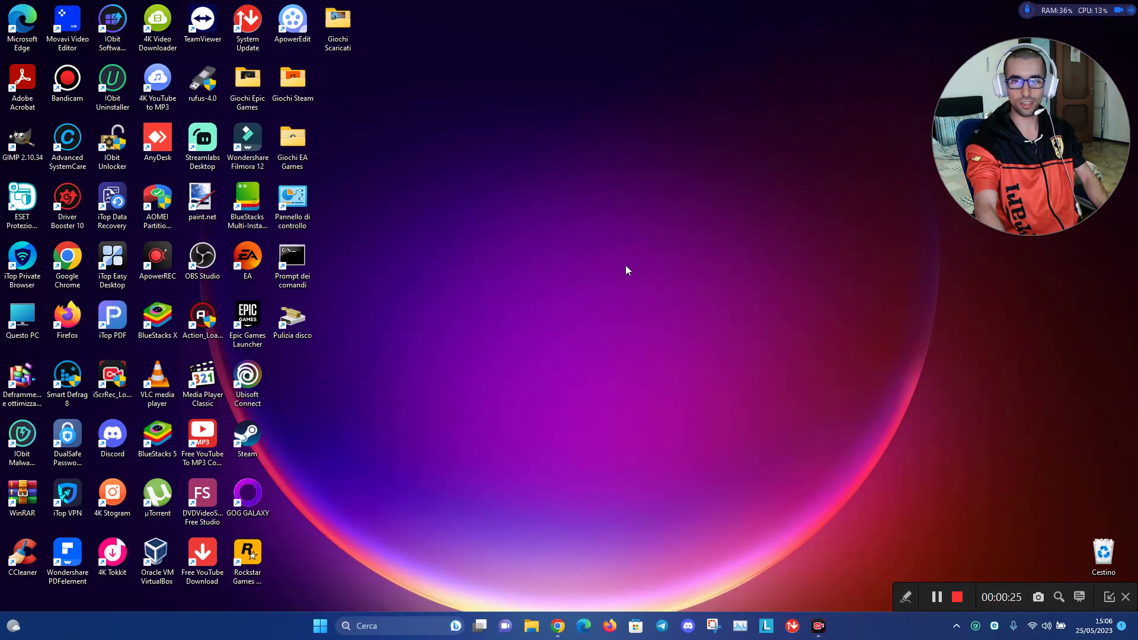
Launch AMD Software: Adrenalin Edition from the desktop
right_click(626, 269)
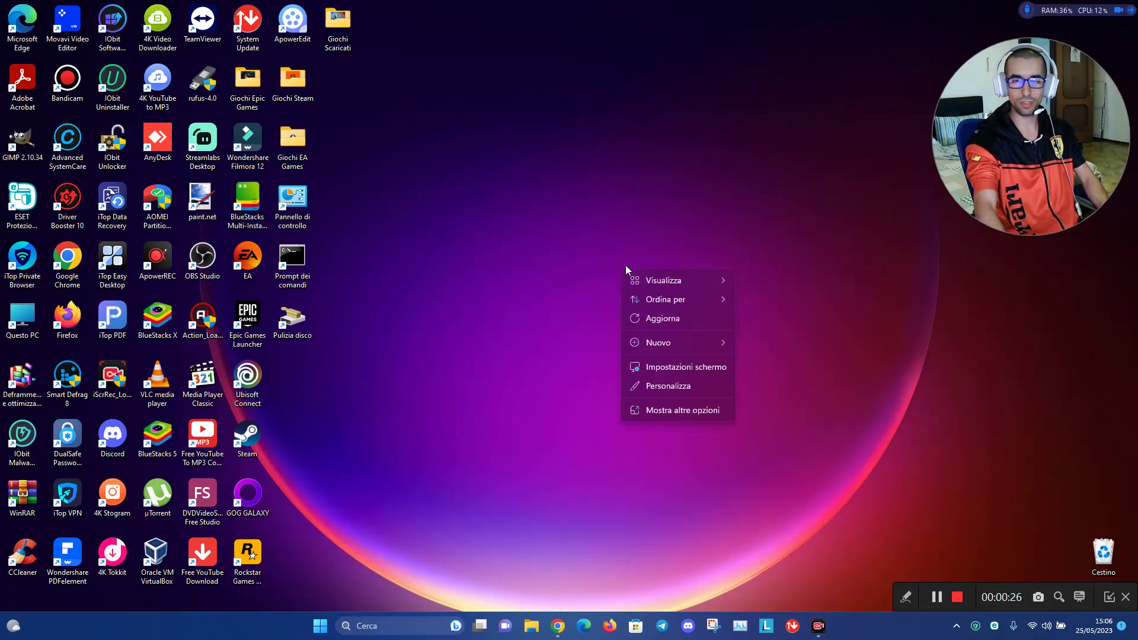
left_click(669, 414)
left_click(580, 361)
right_click(594, 265)
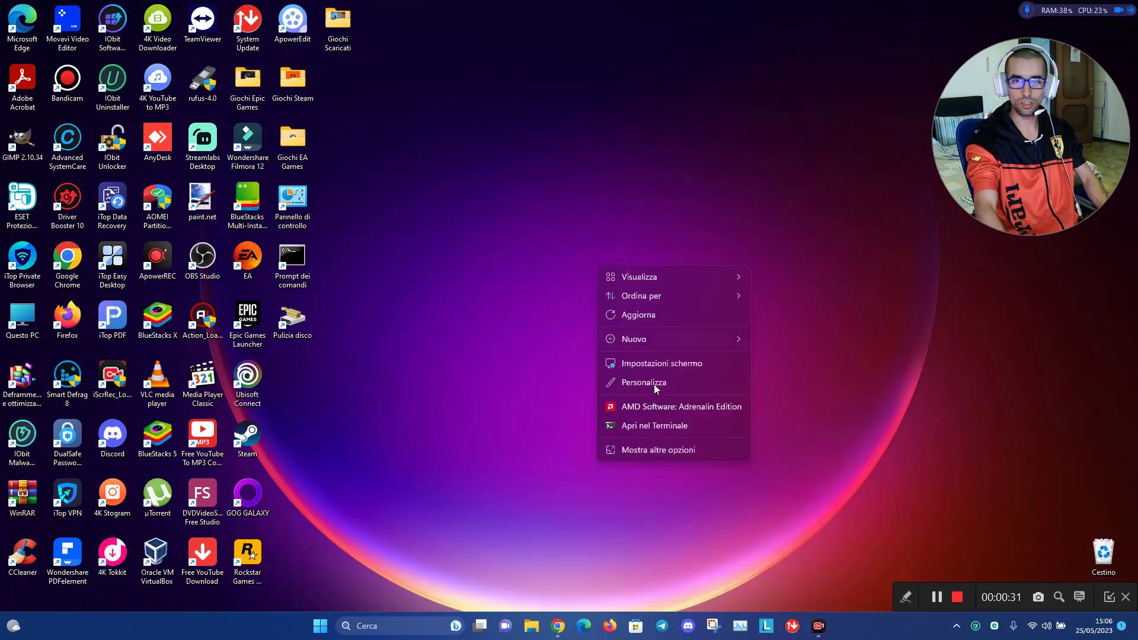
left_click(670, 410)
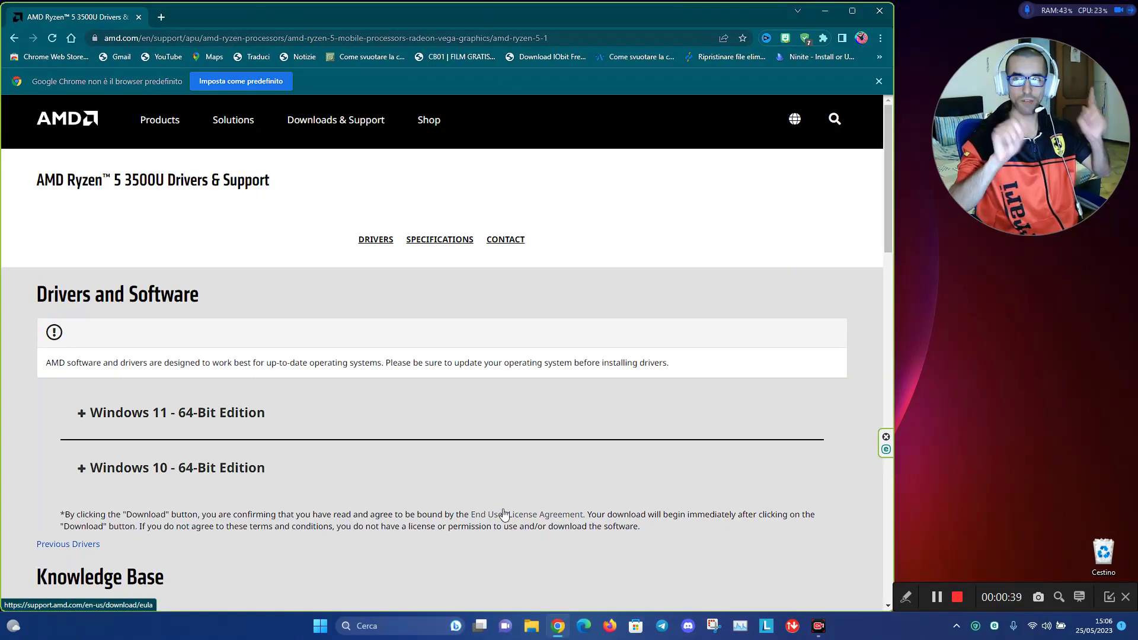
Expand the Windows 11 - 64-Bit Edition section on the AMD Ryzen 5 3500U support page and collapse it again
left_click(152, 412)
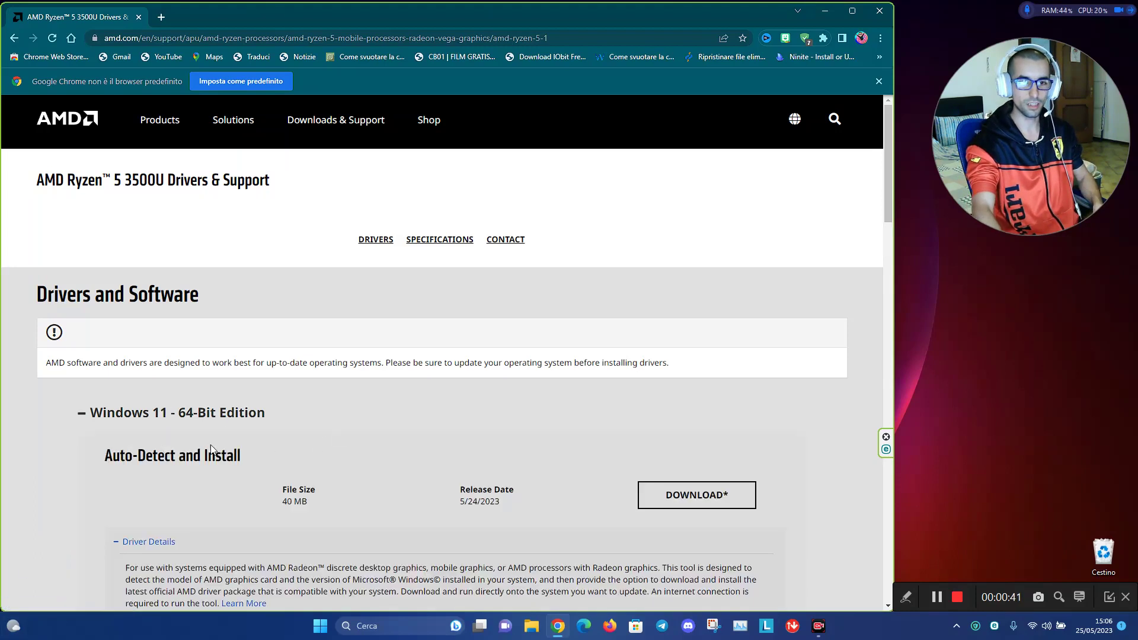
left_click(118, 418)
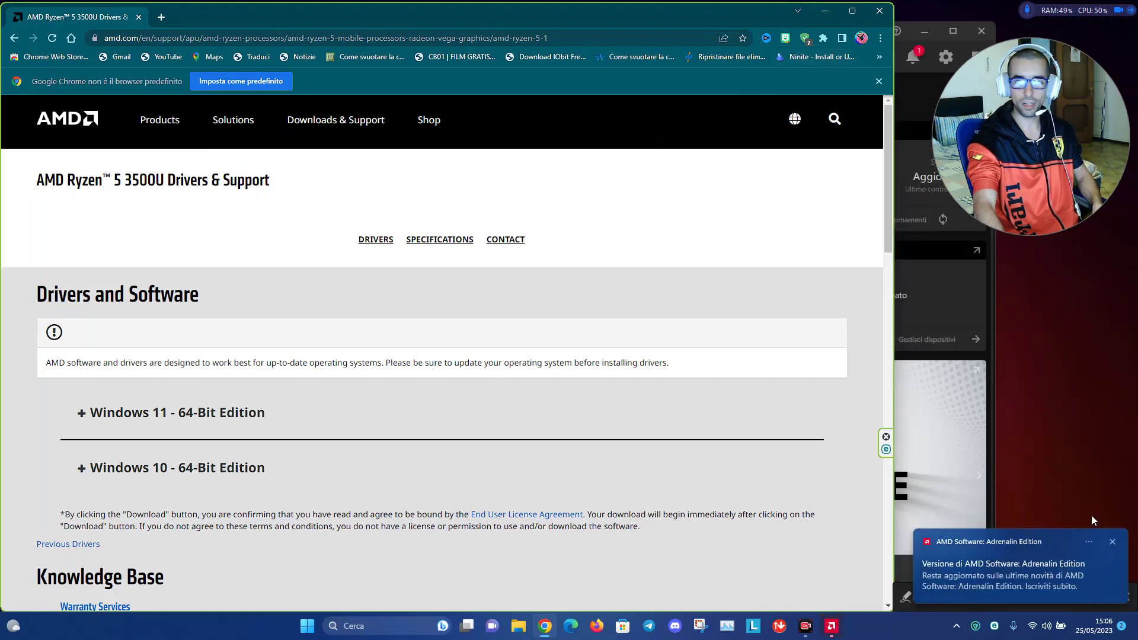
Dismiss the AMD Software notification and minimise Chrome to bring the AMD Software window into view, clear of the webcam area
left_click(1112, 541)
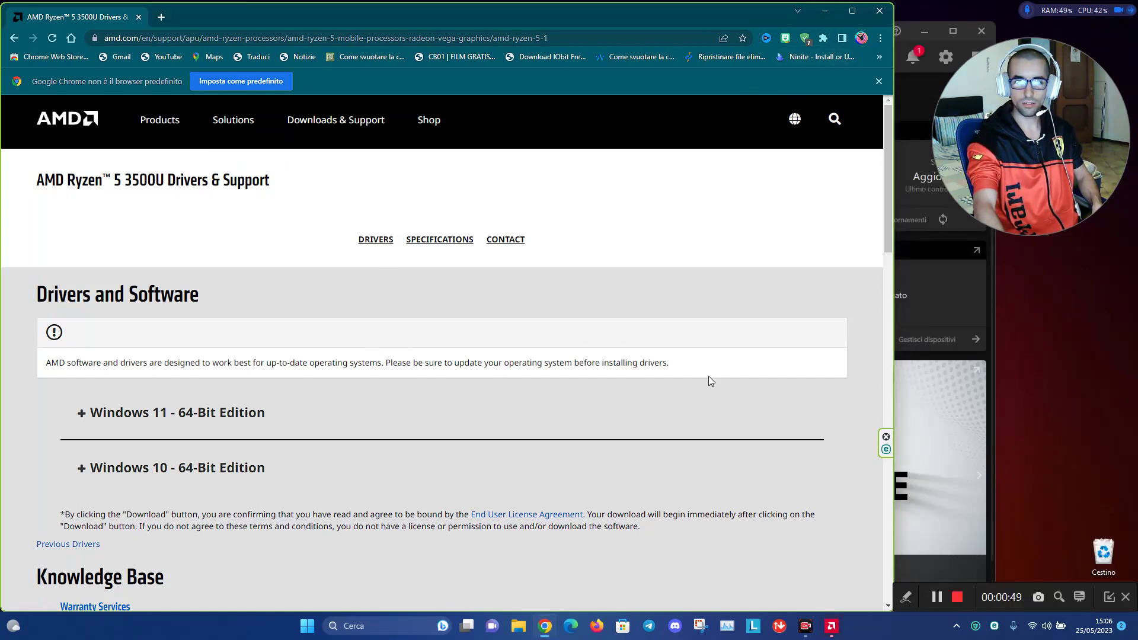
left_click(826, 12)
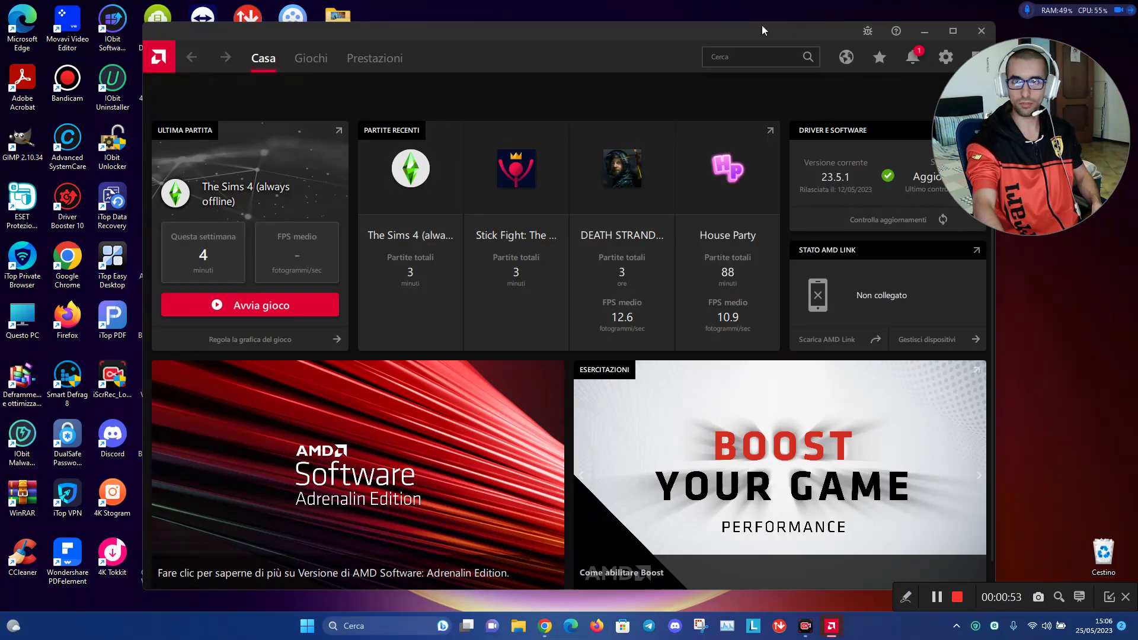
left_click_drag(761, 32, 658, 27)
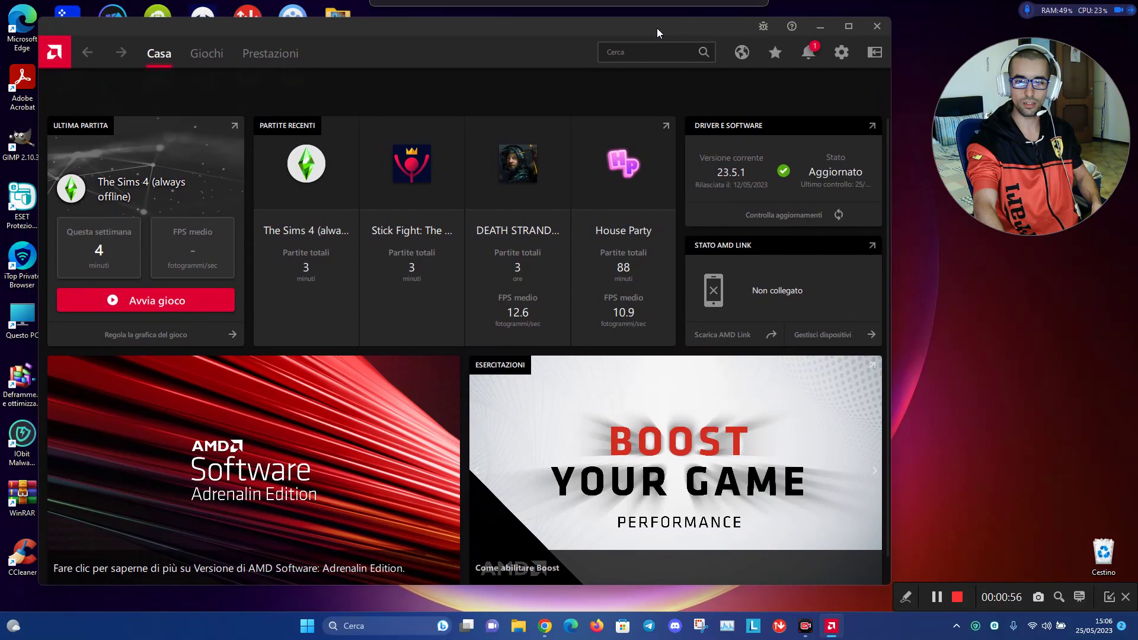
Switch to Chrome and review the Windows 11 - 64-Bit Edition driver packages, Auto-Detect and Install and AMD Software: Adrenalin Edition
left_click(550, 631)
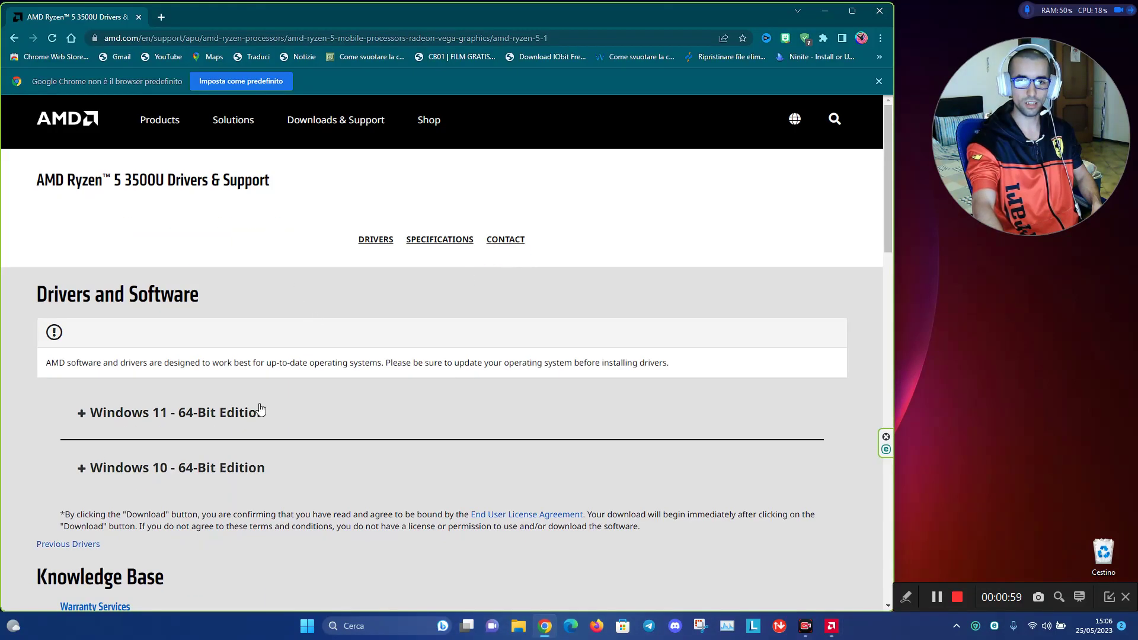
left_click(825, 12)
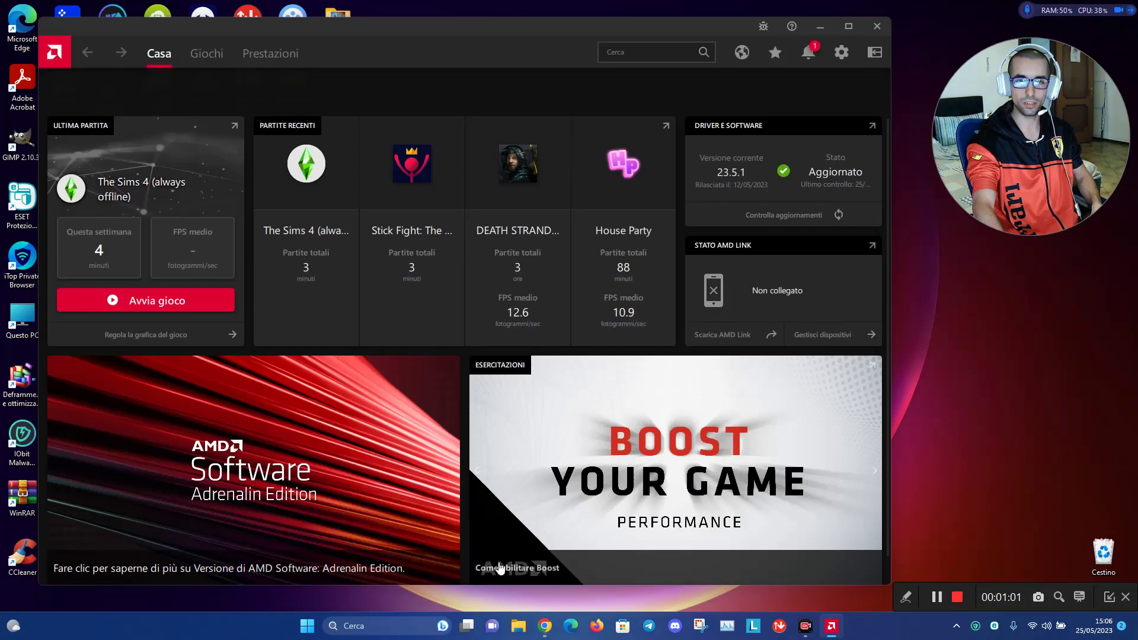
left_click(551, 626)
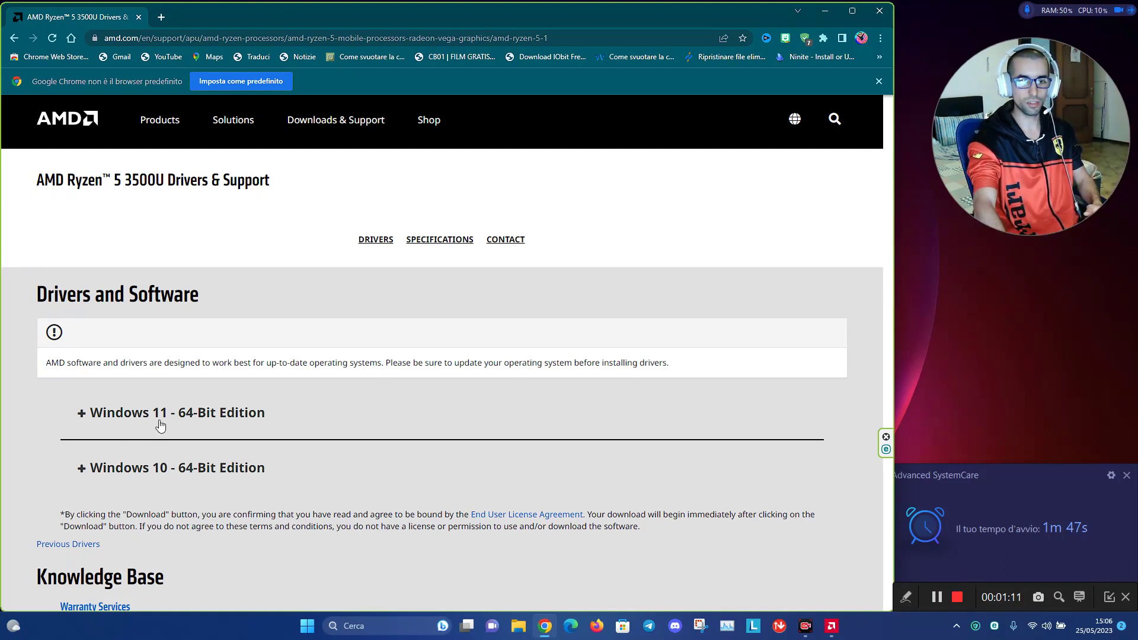
left_click(156, 418)
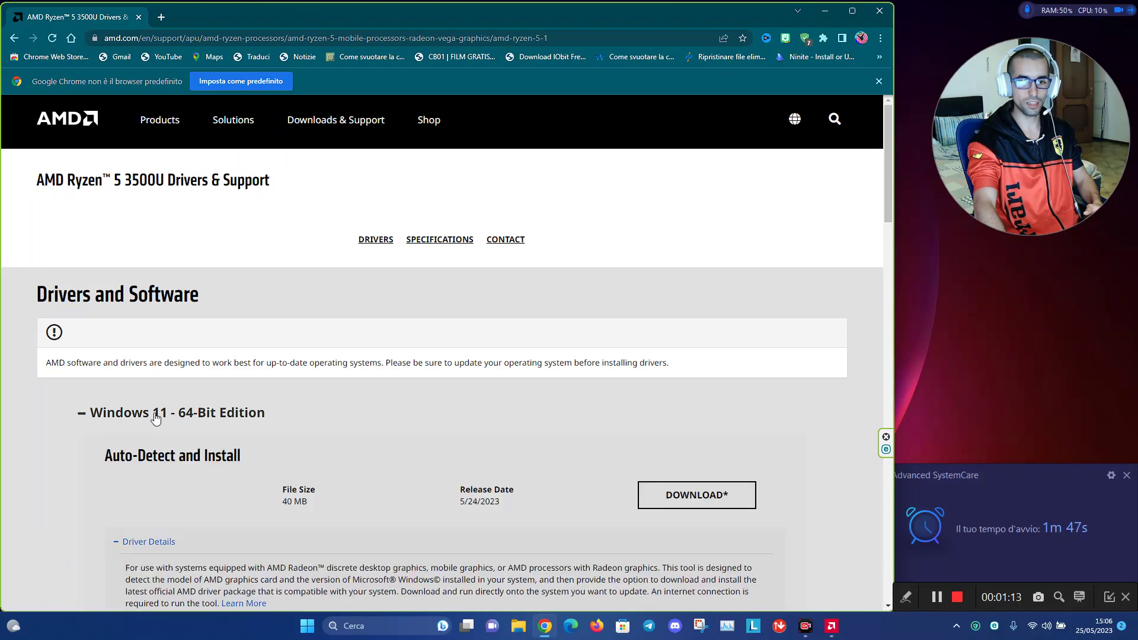
scroll(140, 418, "down", 3)
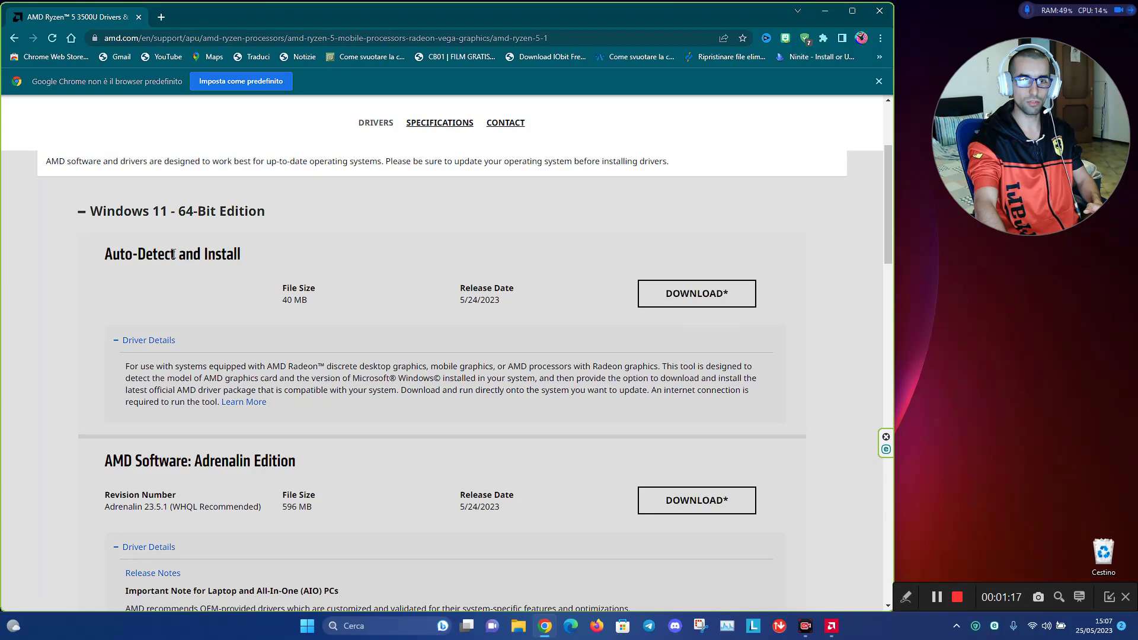
scroll(219, 254, "down", 2)
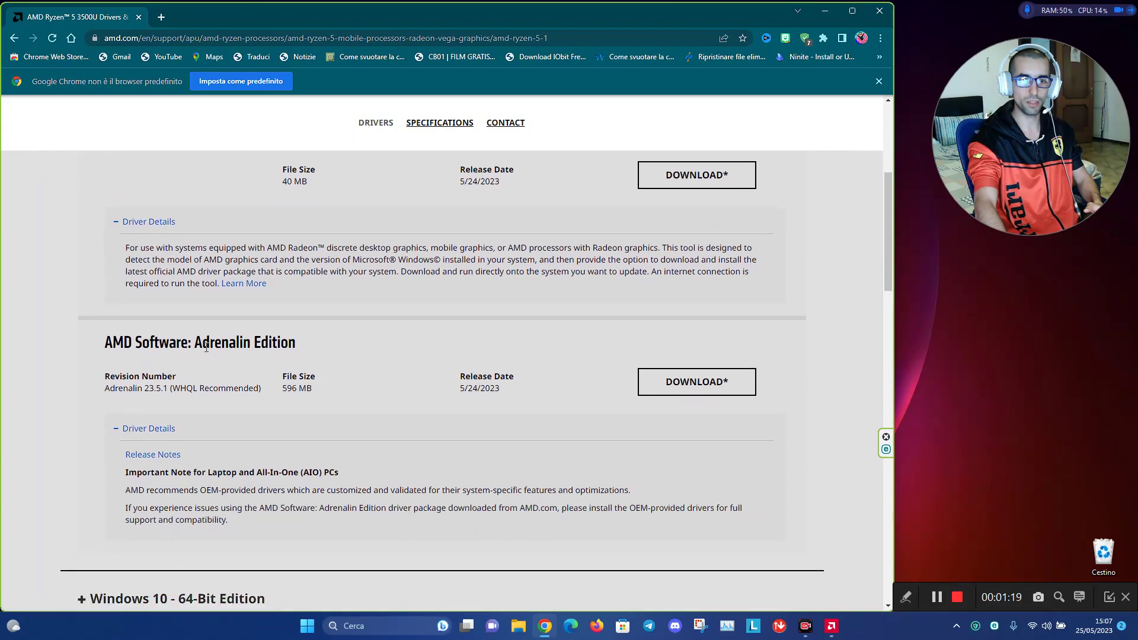
scroll(397, 425, "up", 5)
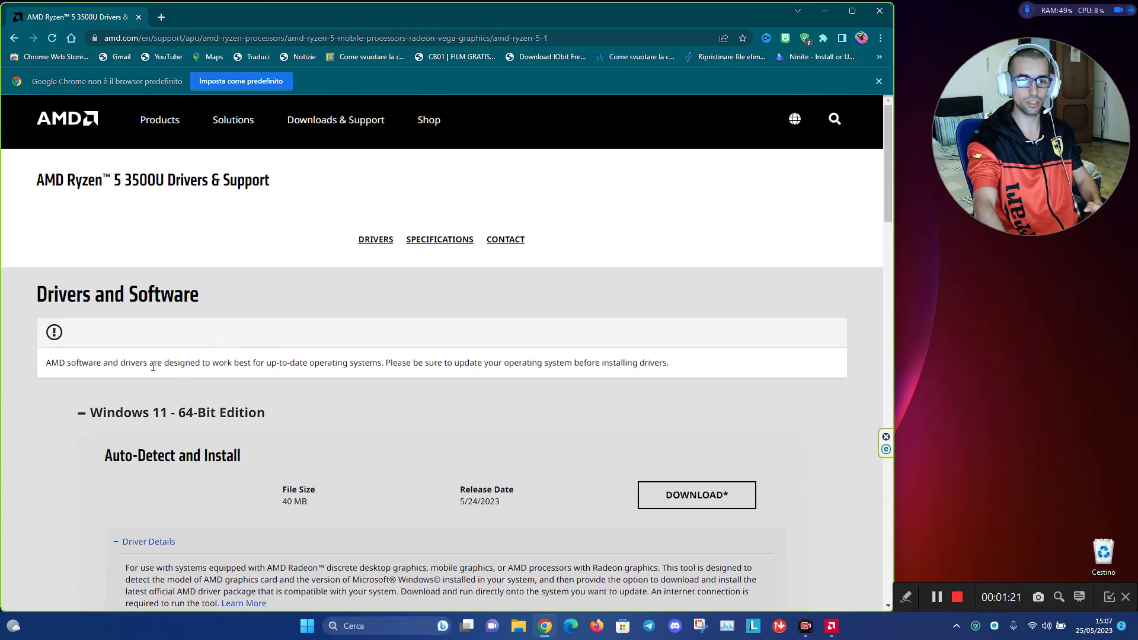
left_click(127, 416)
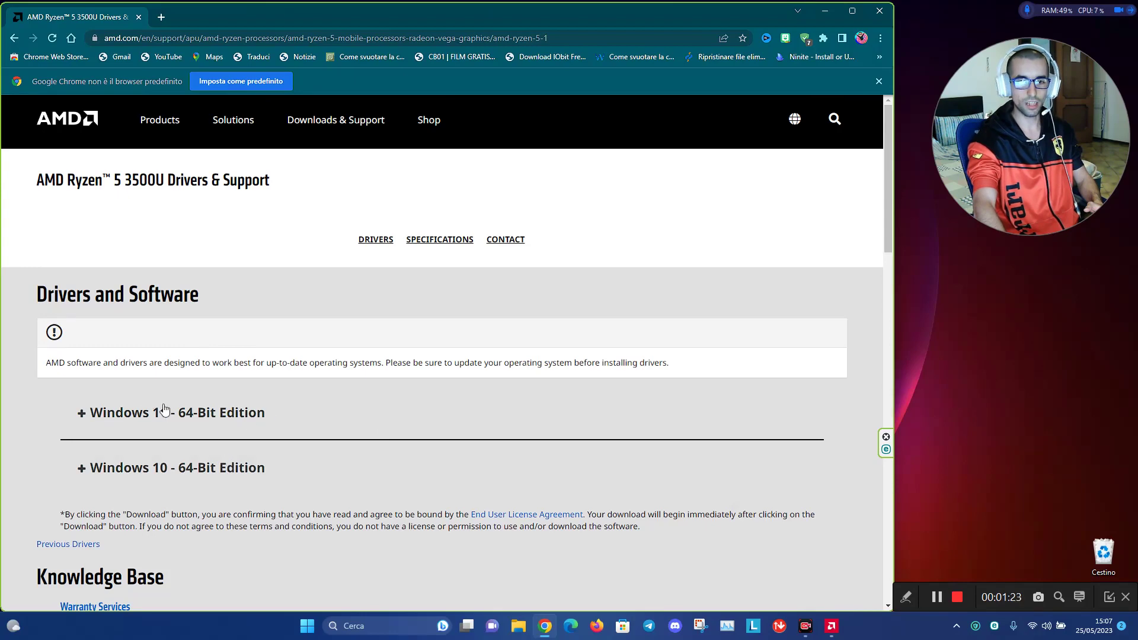
left_click(185, 414)
scroll(152, 456, "down", 2)
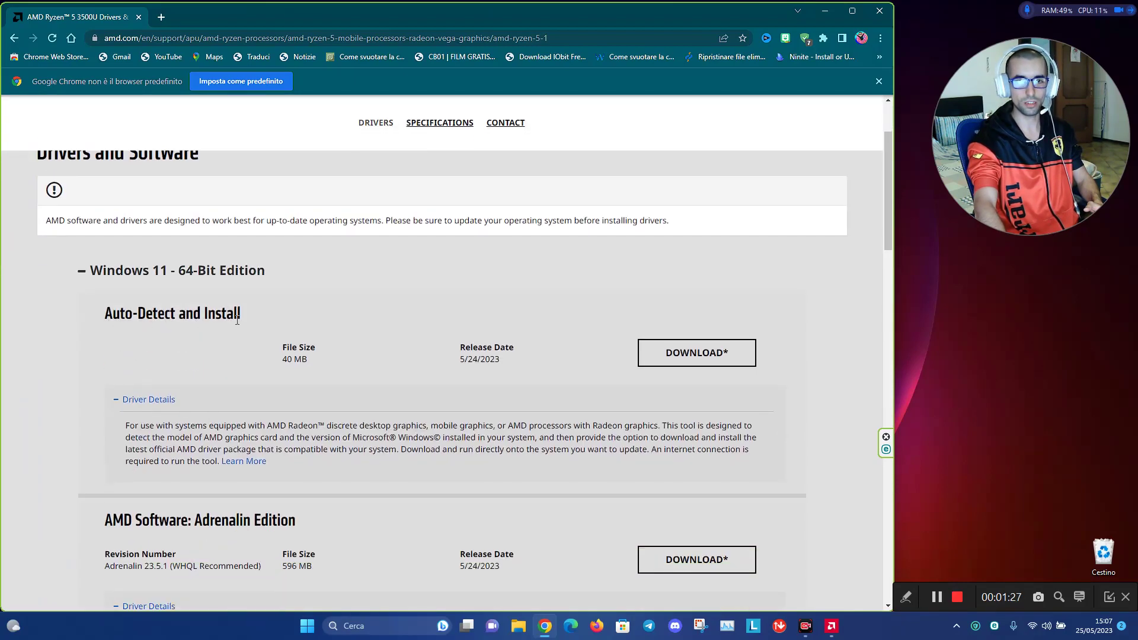
left_click(80, 274)
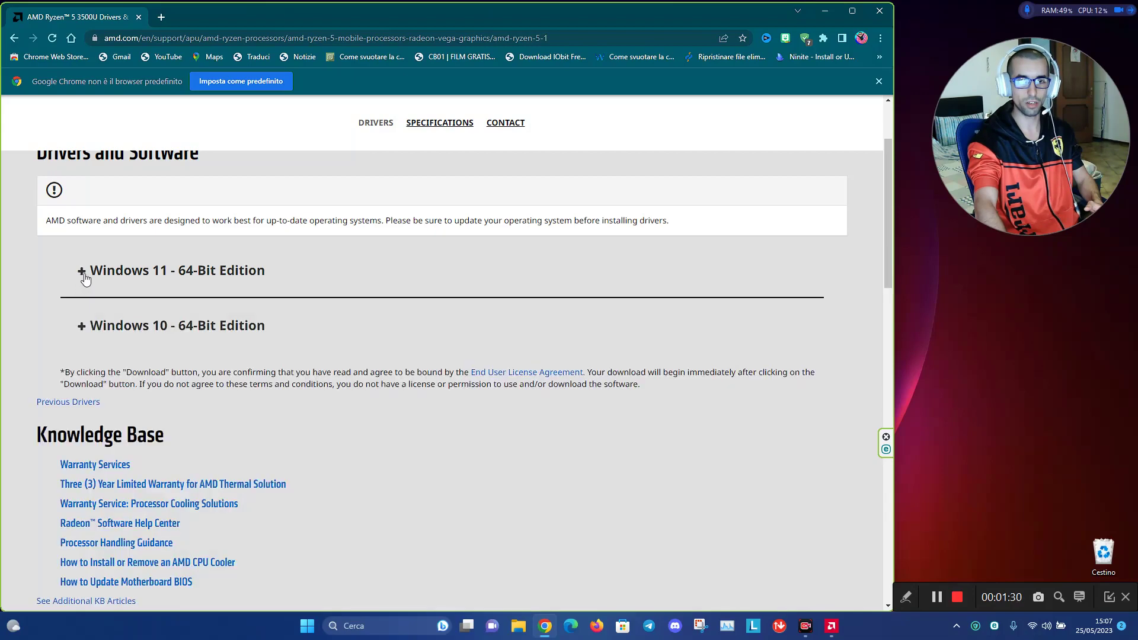
Review the driver packages under Windows 10 - 64-Bit Edition, collapse the section and minimise Chrome
left_click(81, 329)
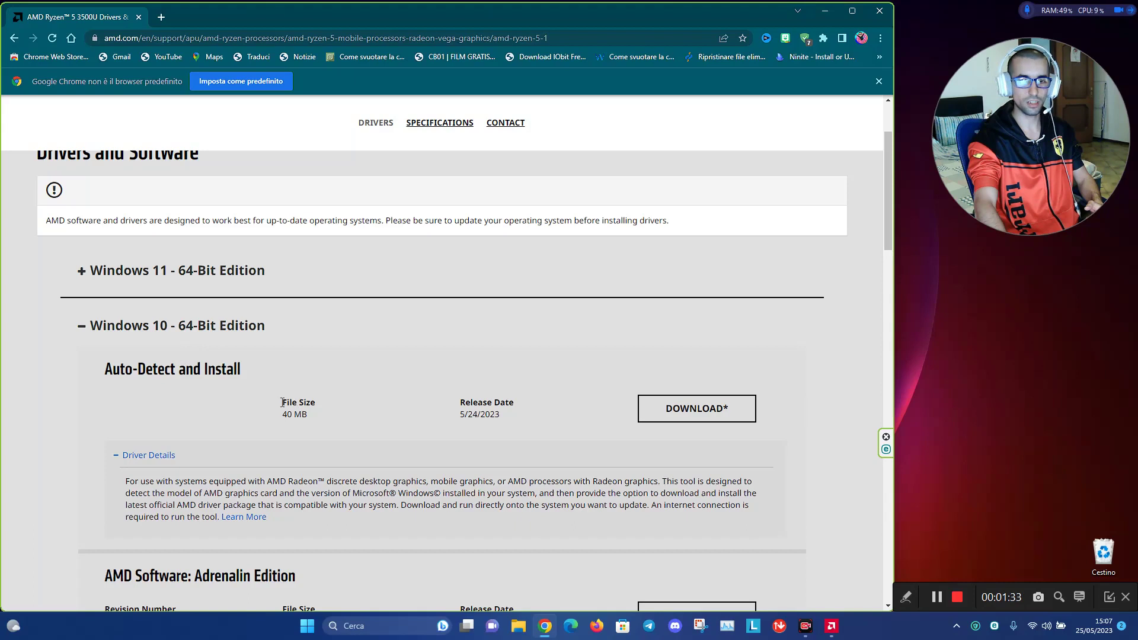
scroll(172, 329, "down", 1)
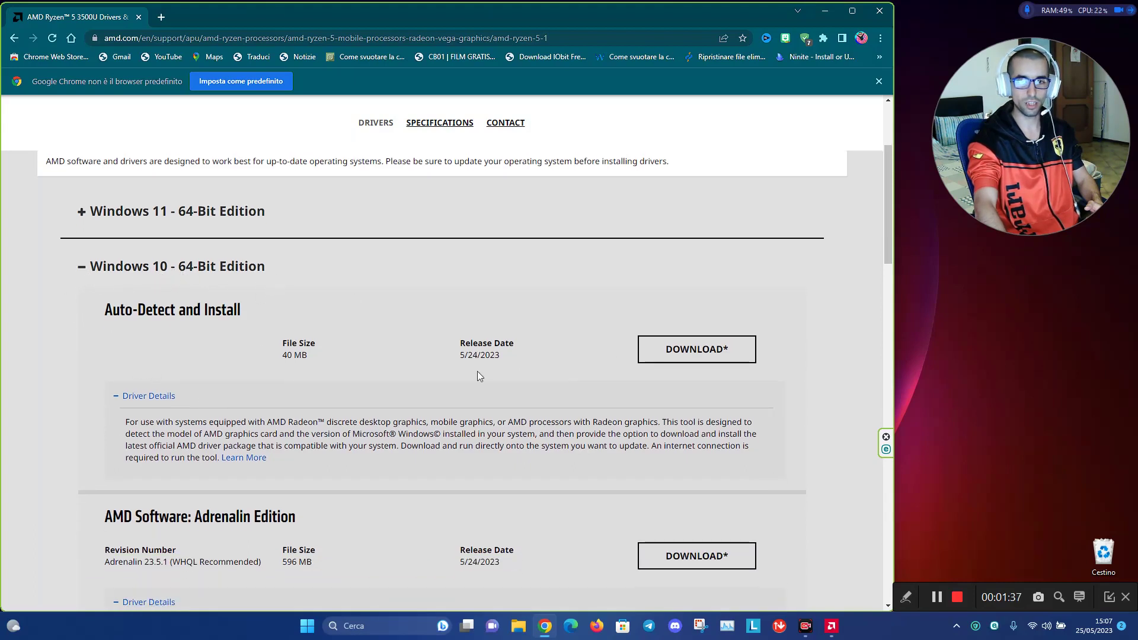
scroll(478, 401, "down", 2)
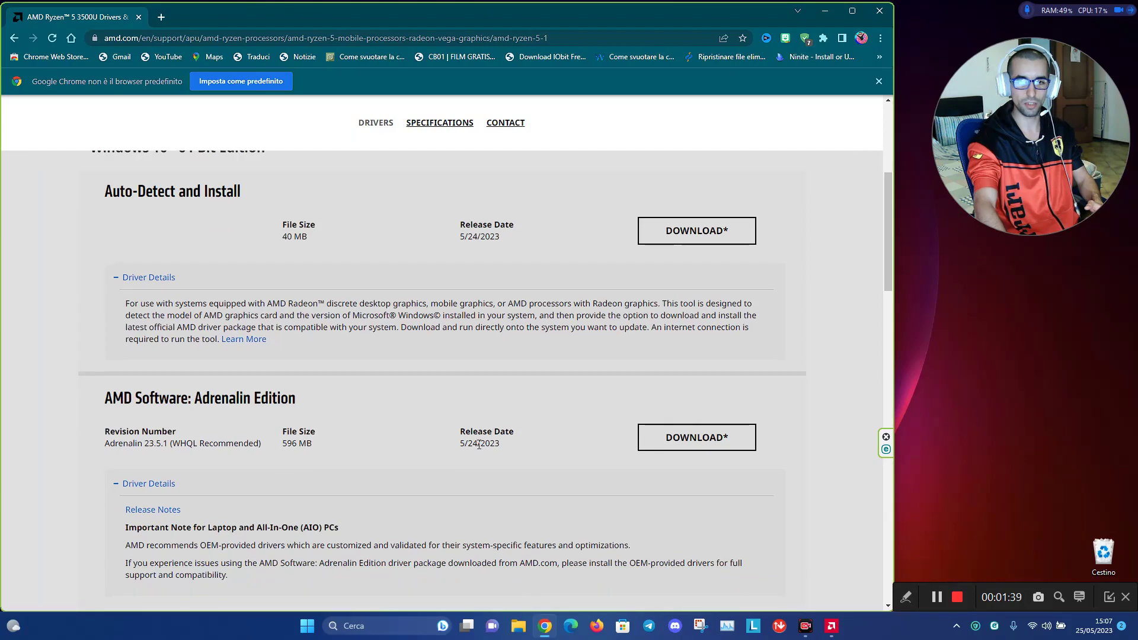
scroll(100, 322, "up", 2)
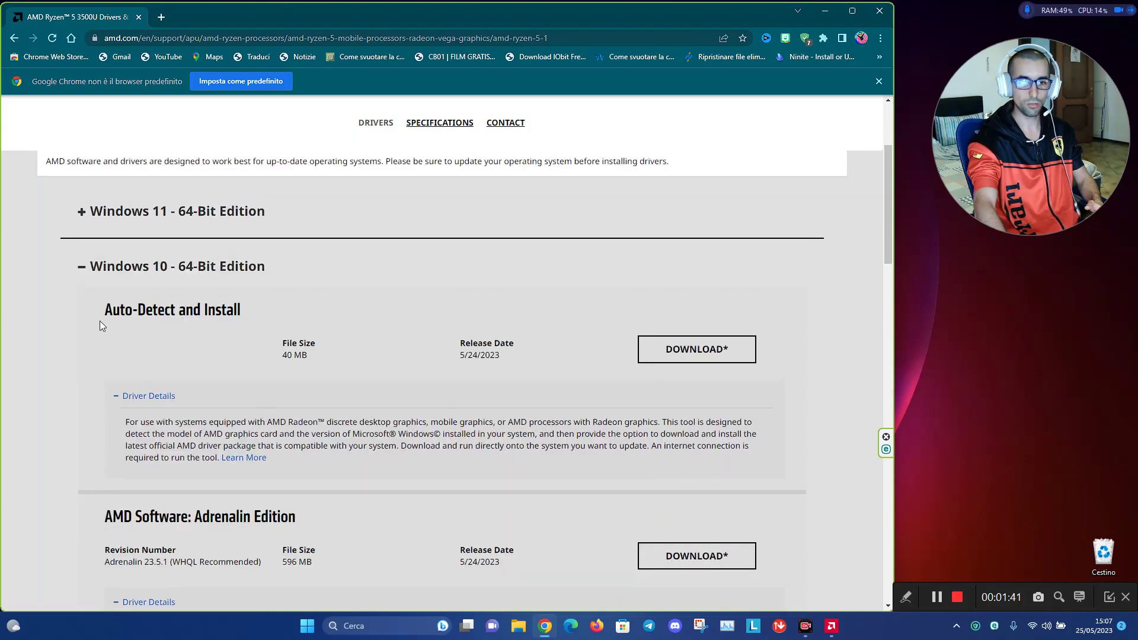
left_click(86, 268)
left_click(169, 274)
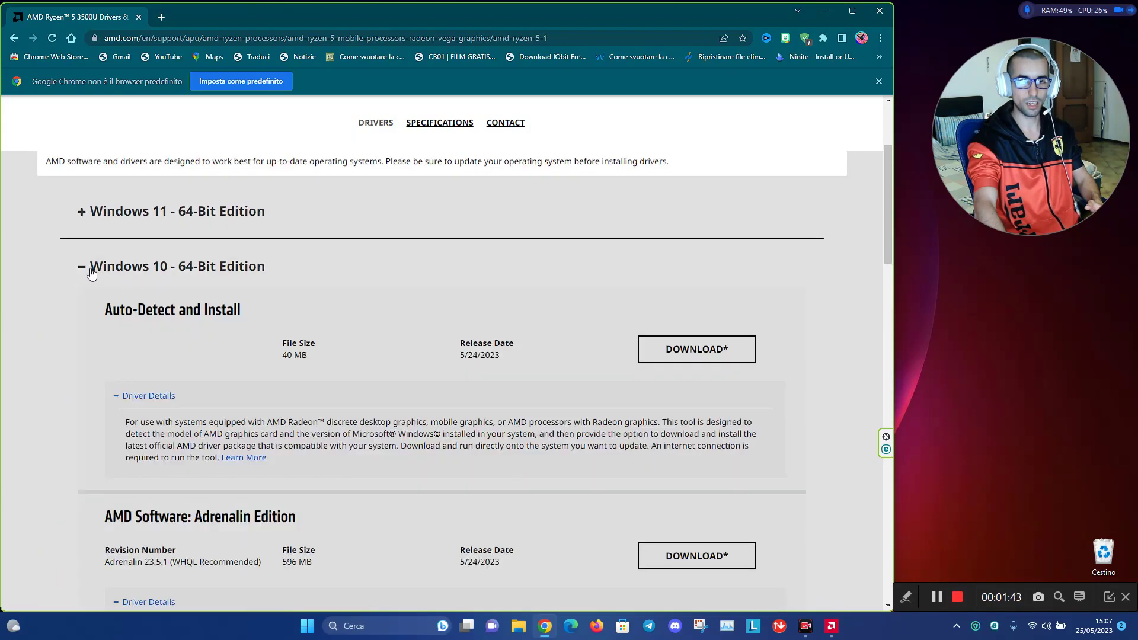
left_click(86, 272)
left_click(83, 270)
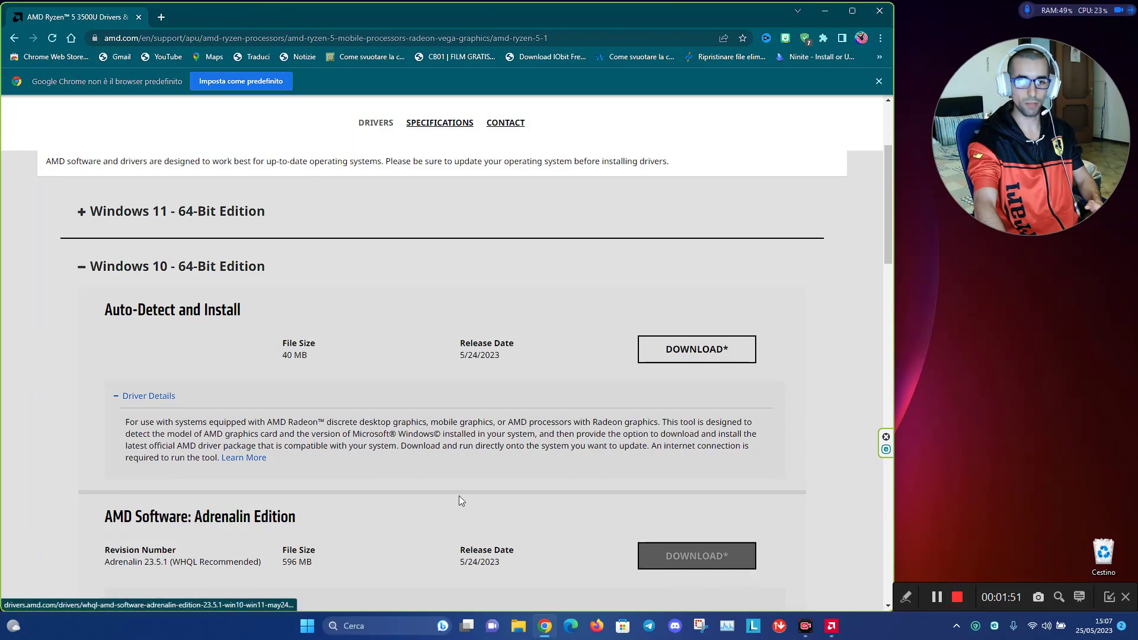
scroll(403, 478, "up", 2)
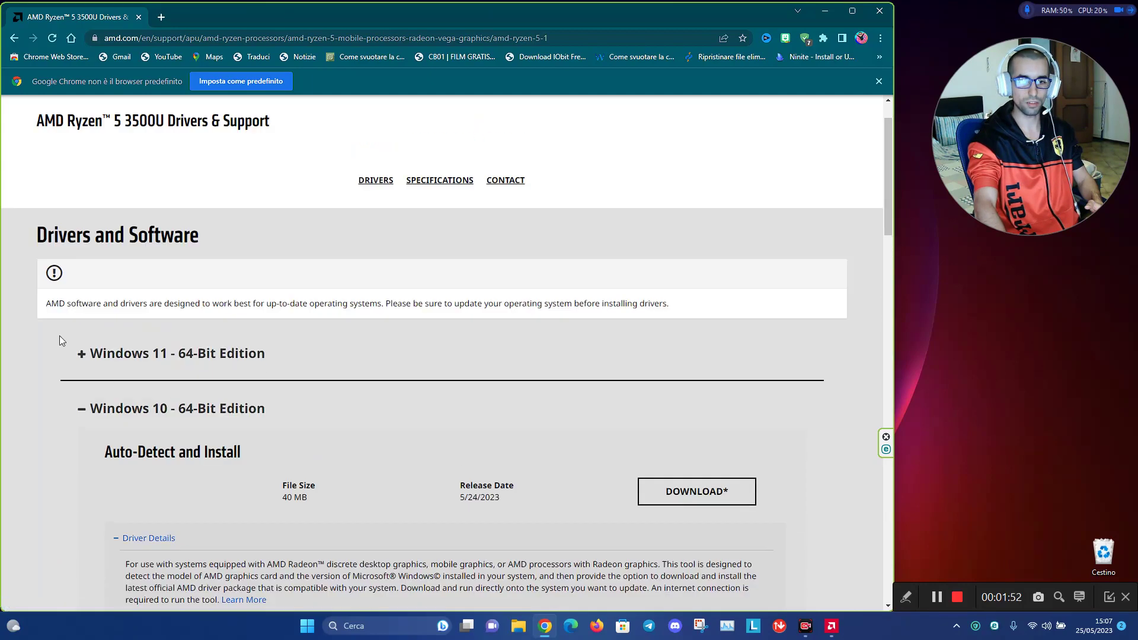
left_click(90, 410)
left_click(826, 12)
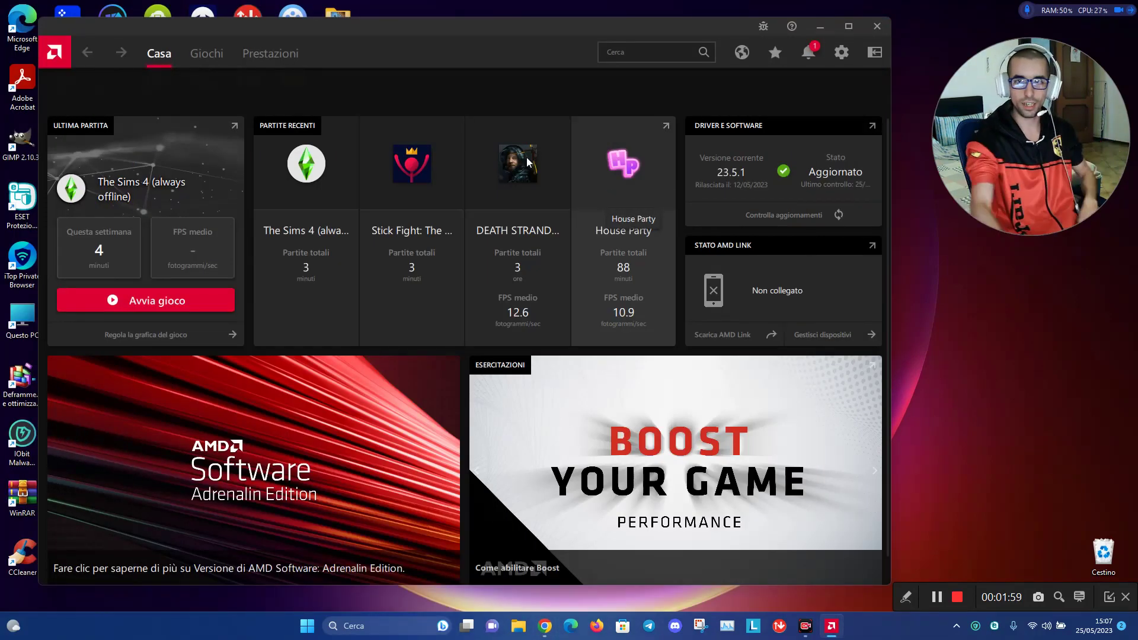
Check for driver and software updates in AMD Software
left_click(775, 219)
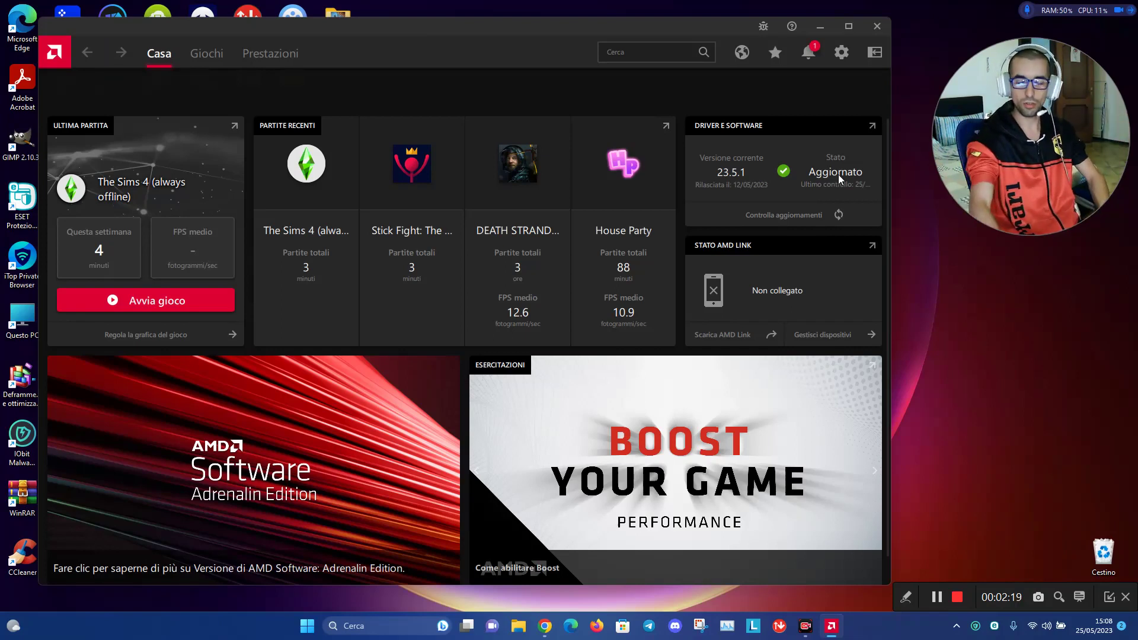
Clear the pending notification in AMD Software and close its window
left_click(809, 52)
left_click(863, 147)
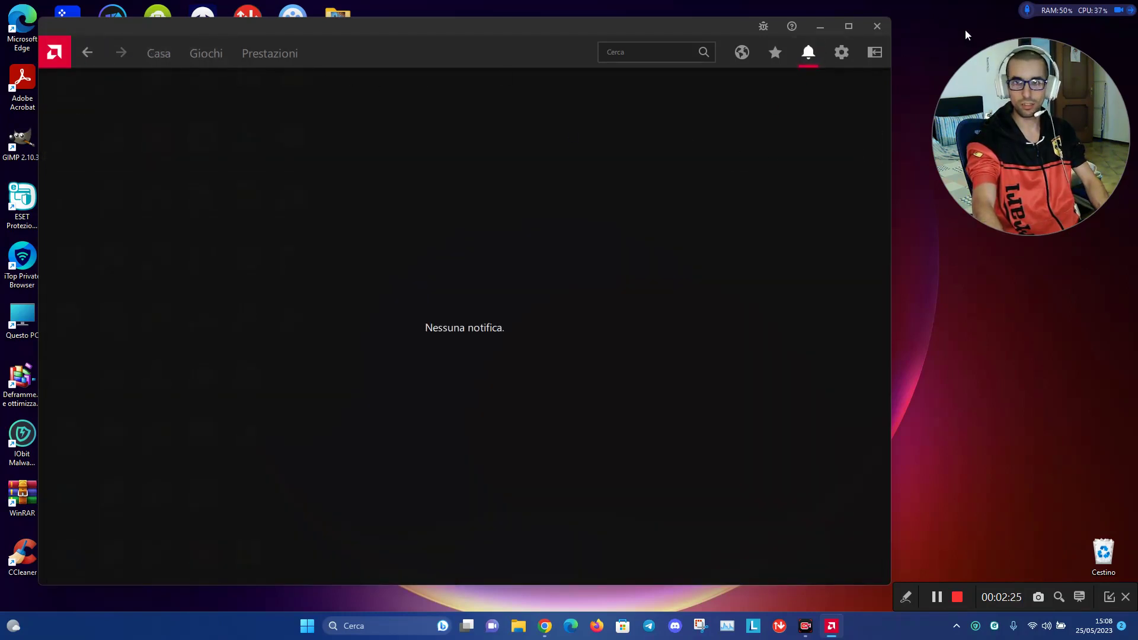
left_click(876, 28)
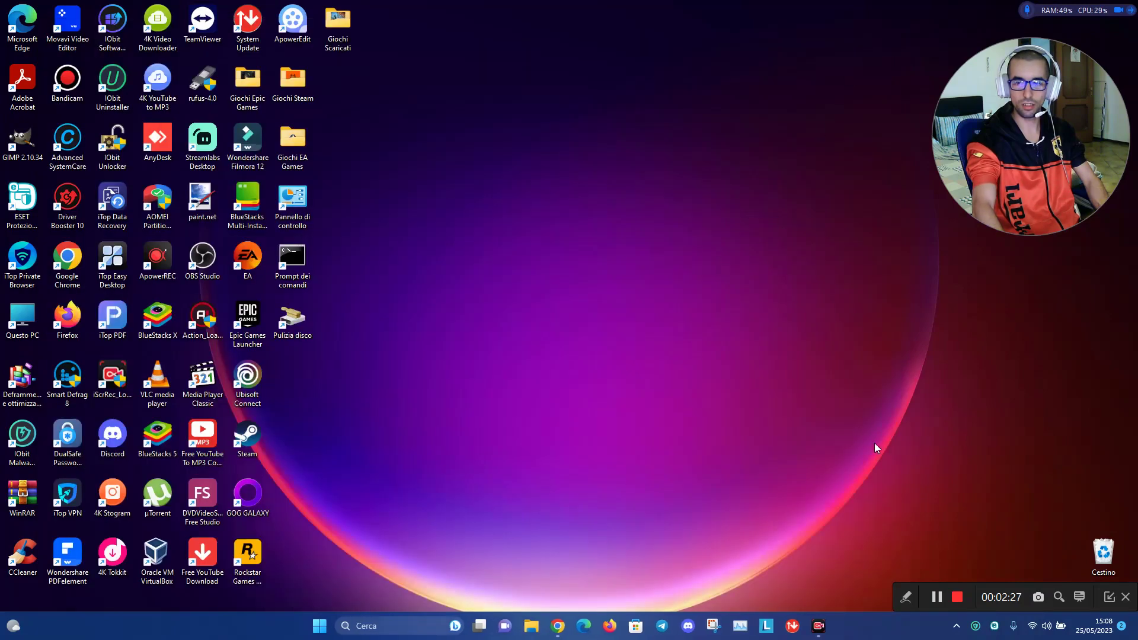